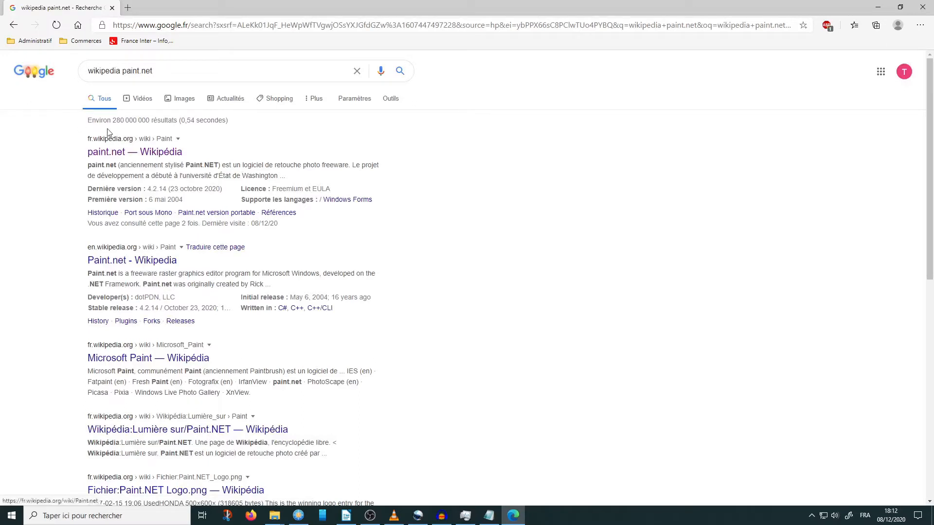
Open the French Wikipedia article on paint.net from the search results and look through it
middle_click(135, 155)
click(149, 7)
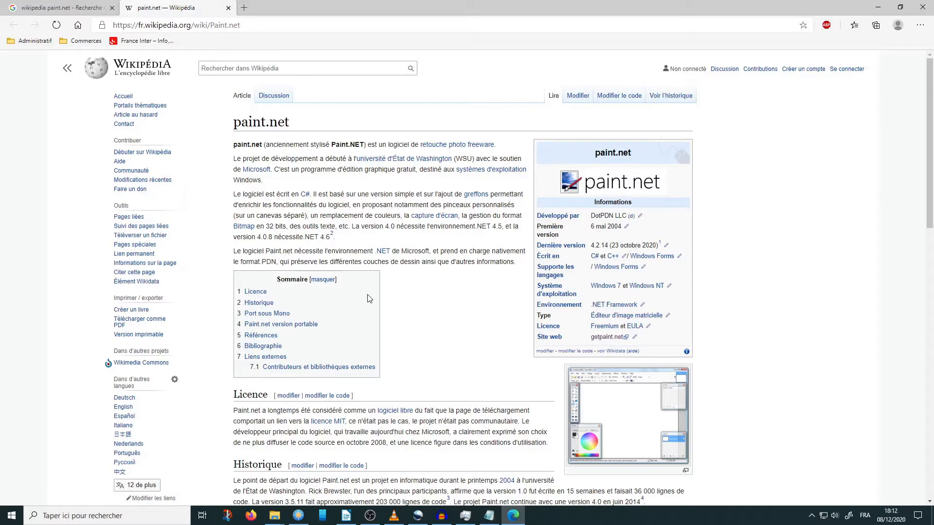
scroll(376, 296, down, 5)
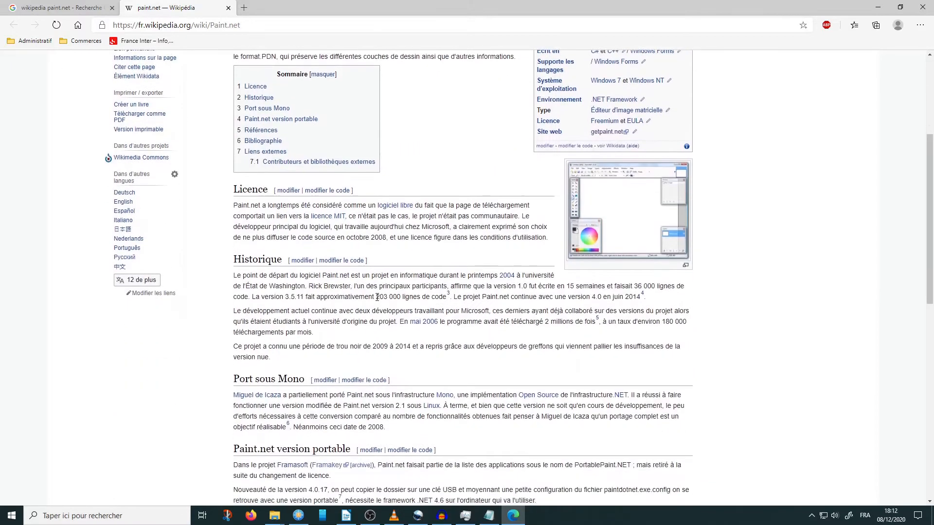
scroll(376, 297, up, 4)
scroll(376, 297, up, 1)
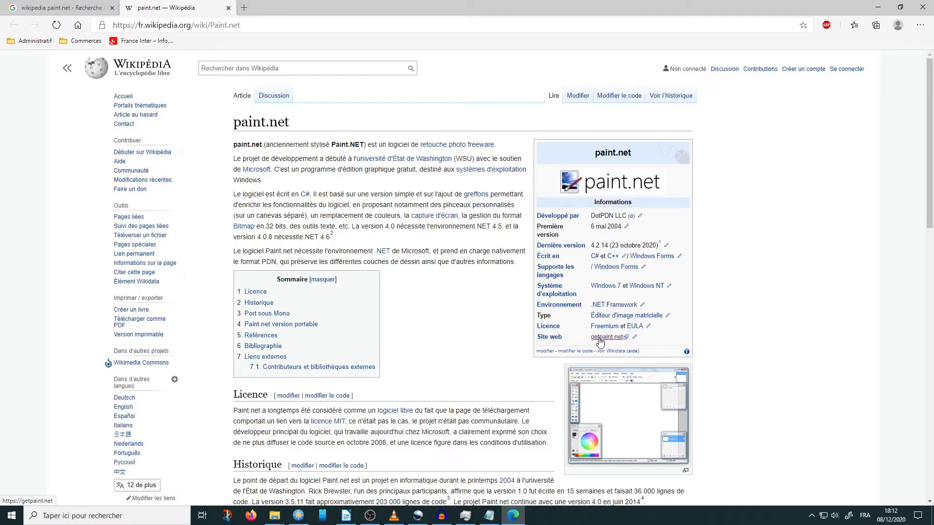
Go to the official getpaint.net site and download the free paint.net 4.2.14 installer from dotPDN
click(600, 339)
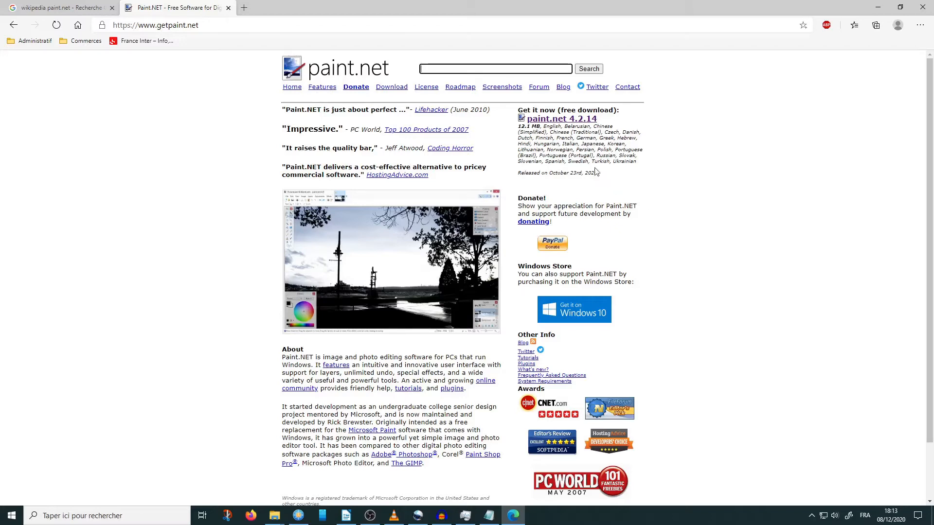
click(549, 122)
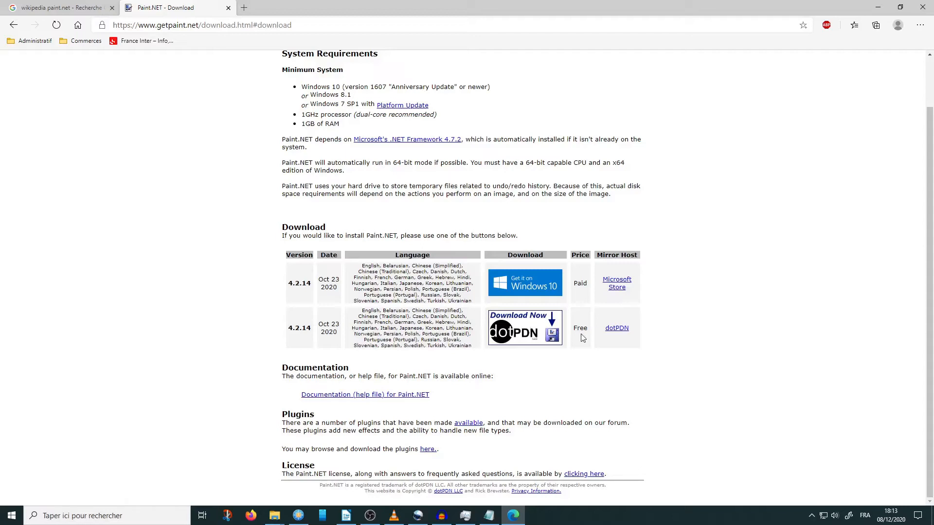
click(522, 329)
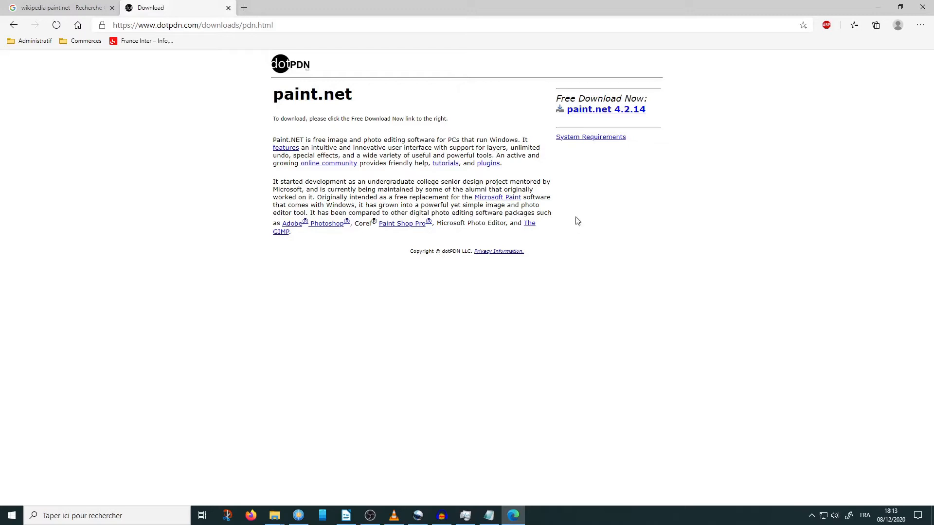
click(593, 113)
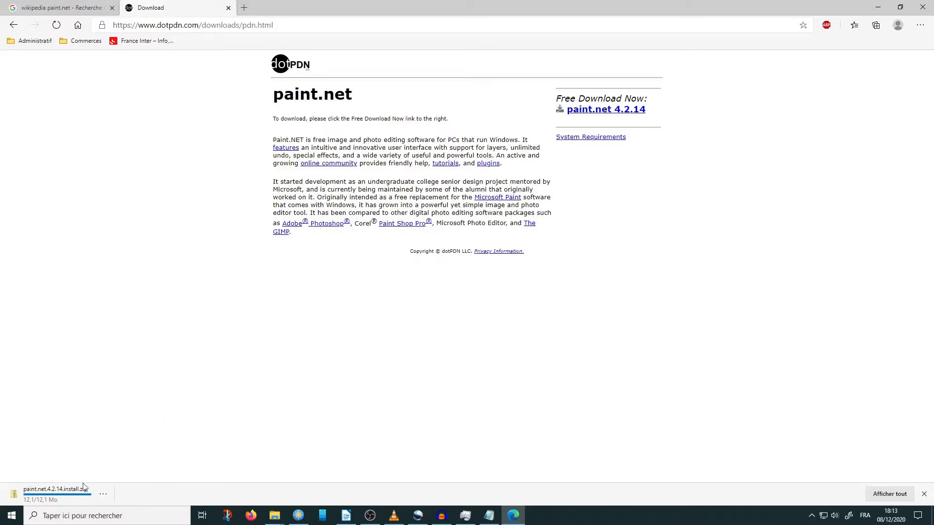
mouse_move(275, 521)
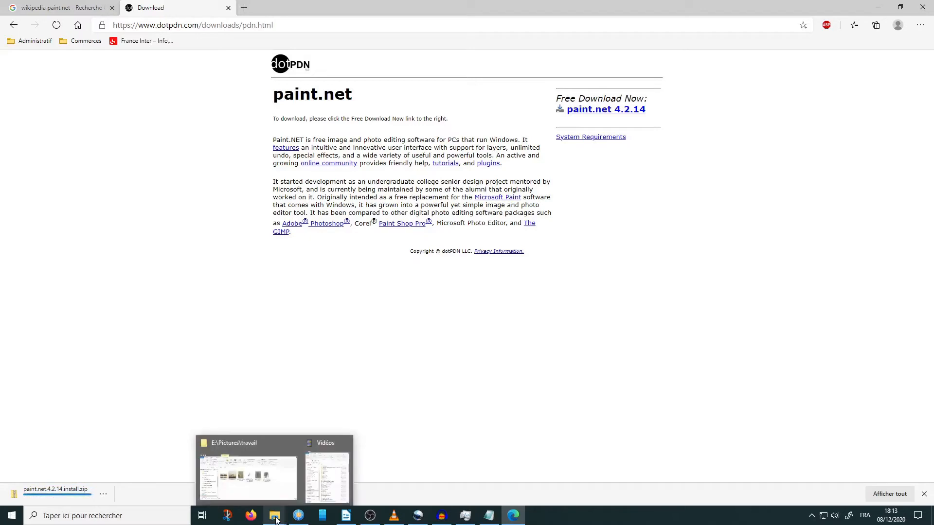
click(276, 519)
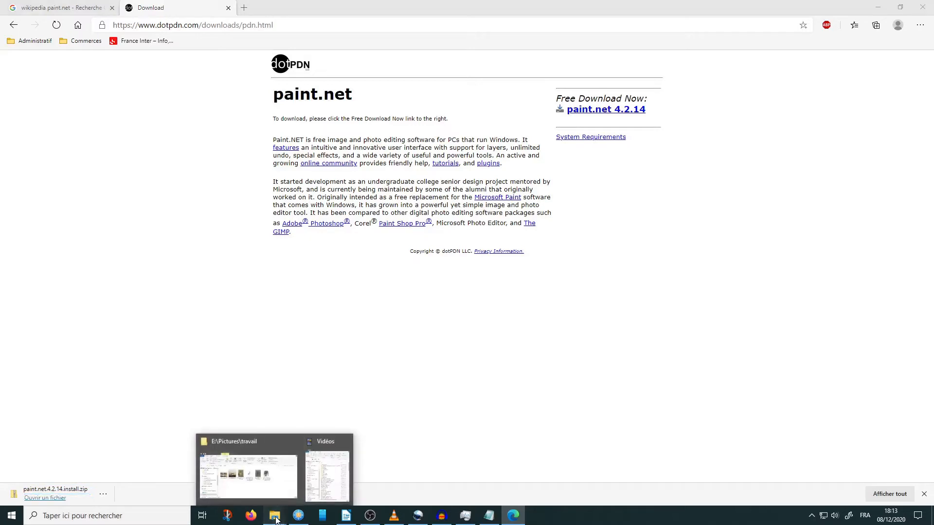
click(258, 350)
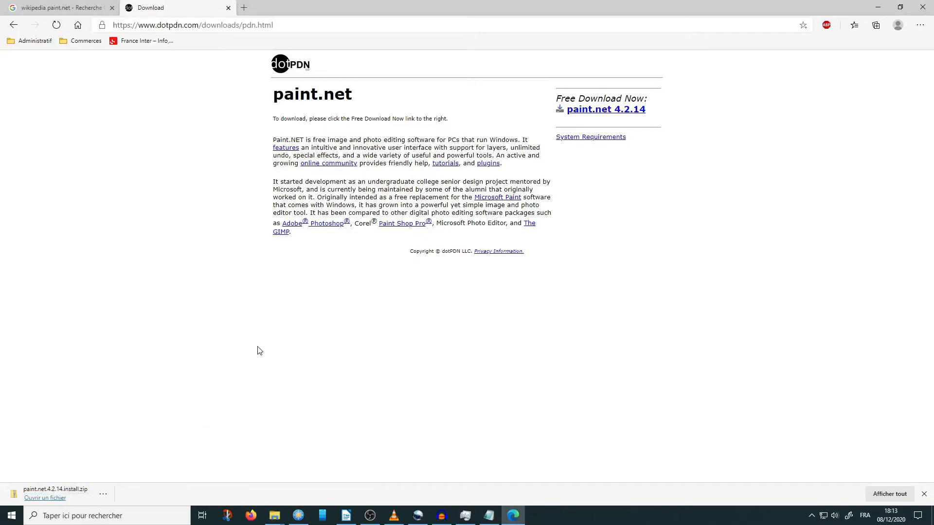
Open the Téléchargements folder in a new File Explorer window and select paint.net.4.2.14.install.zip
key(super+e)
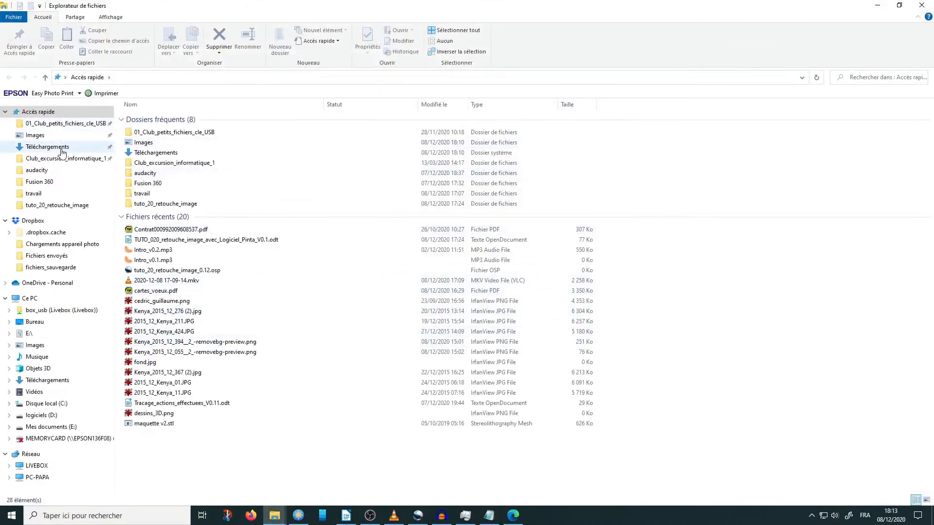
click(60, 153)
click(152, 107)
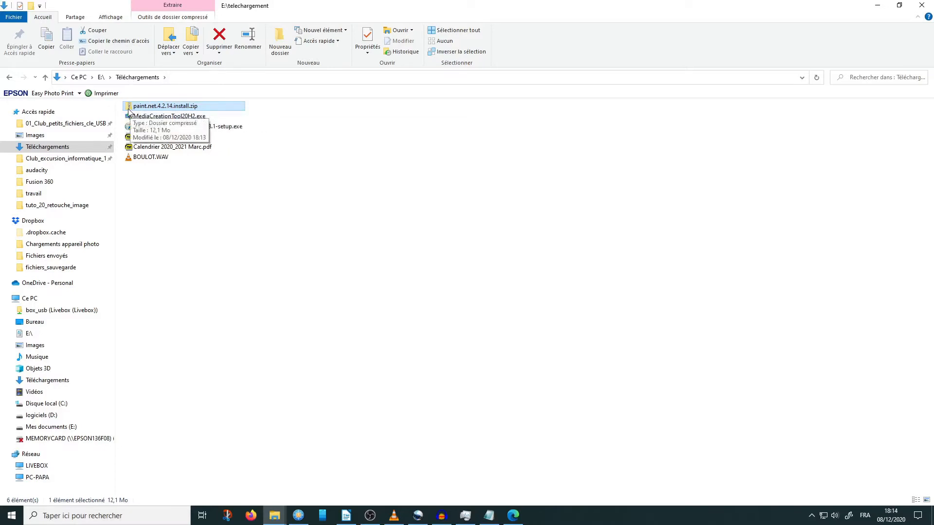
Show the downloaded files as very large icons, and return to the list layout
click(111, 21)
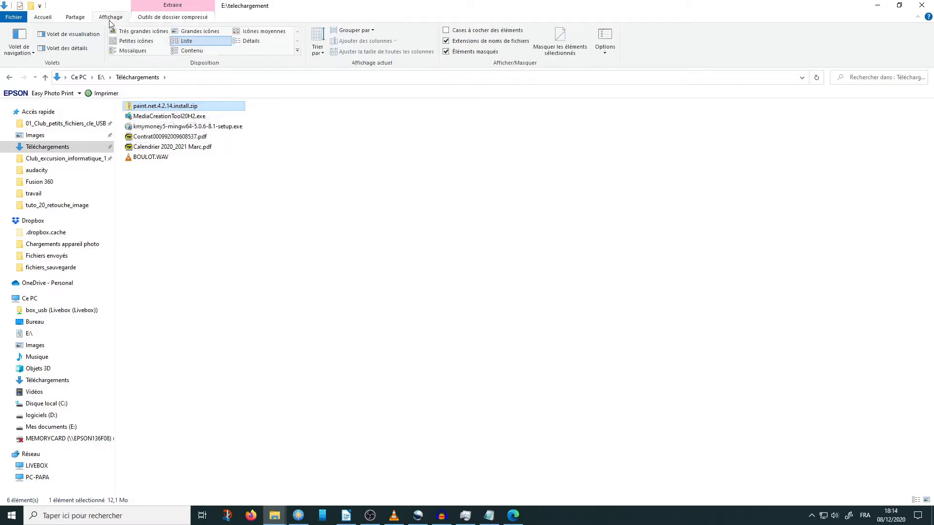
click(141, 31)
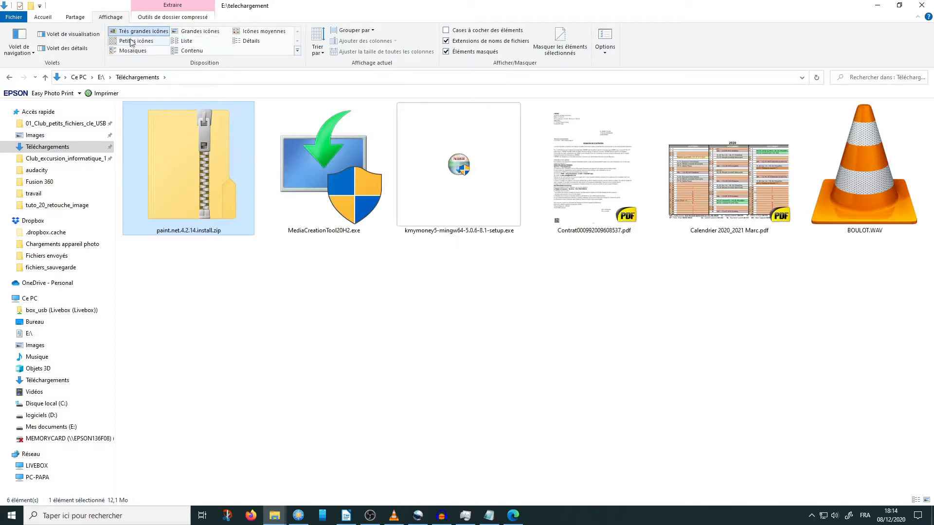
click(189, 42)
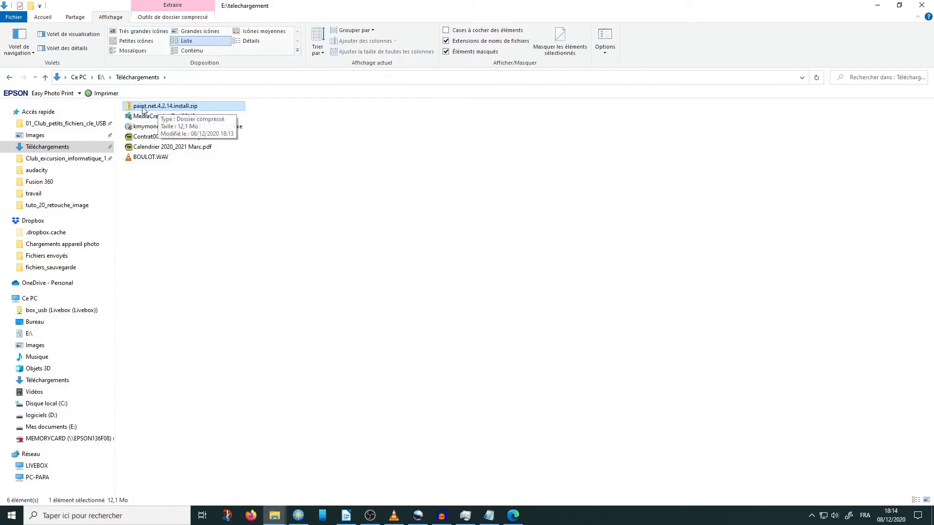
Extract paint.net.4.2.14.install.zip into the folder E:\telechargement\paint.net.4.2.14.install
right_click(130, 105)
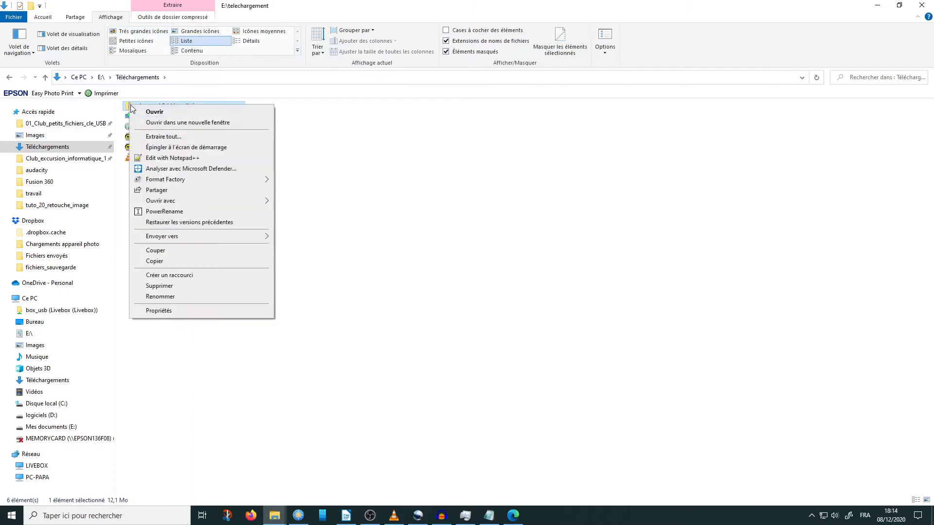
click(164, 137)
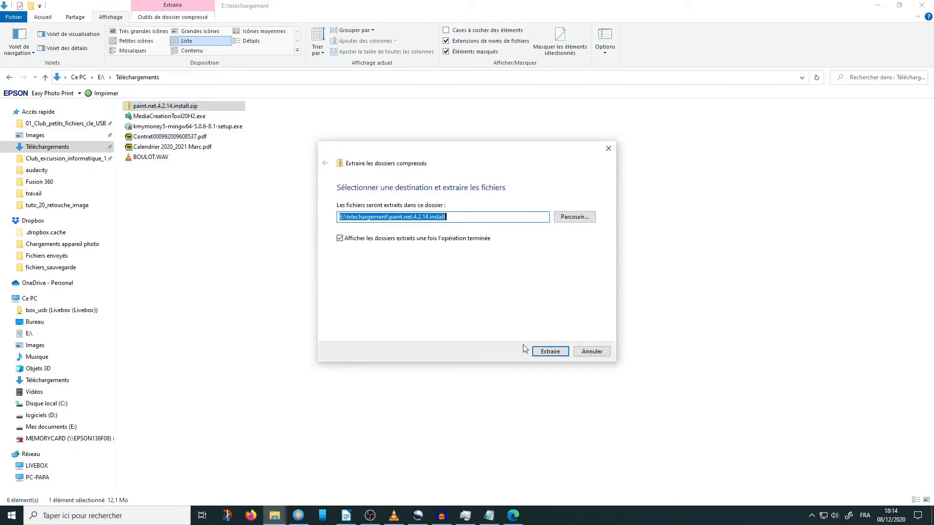
click(550, 351)
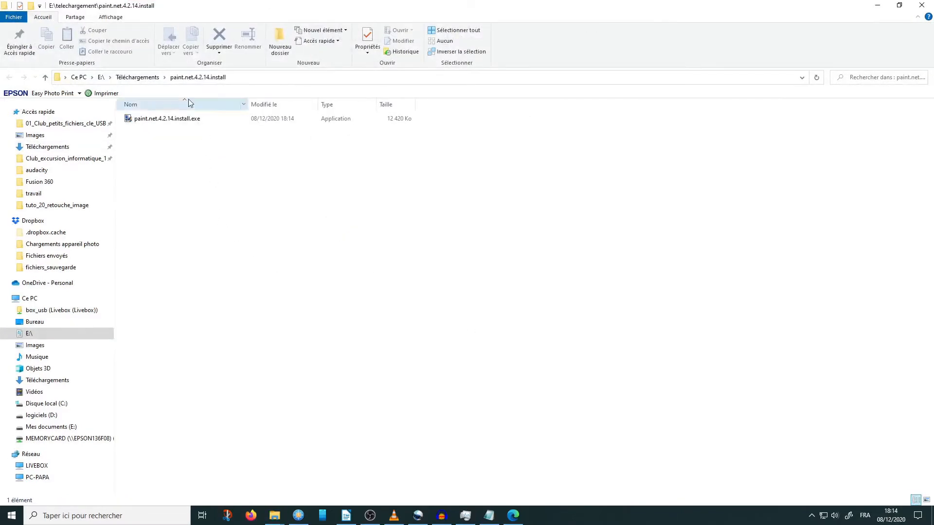
Reopen the extracted paint.net.4.2.14.install folder from Téléchargements and run paint.net.4.2.14.install.exe, allowing it to make changes
click(137, 78)
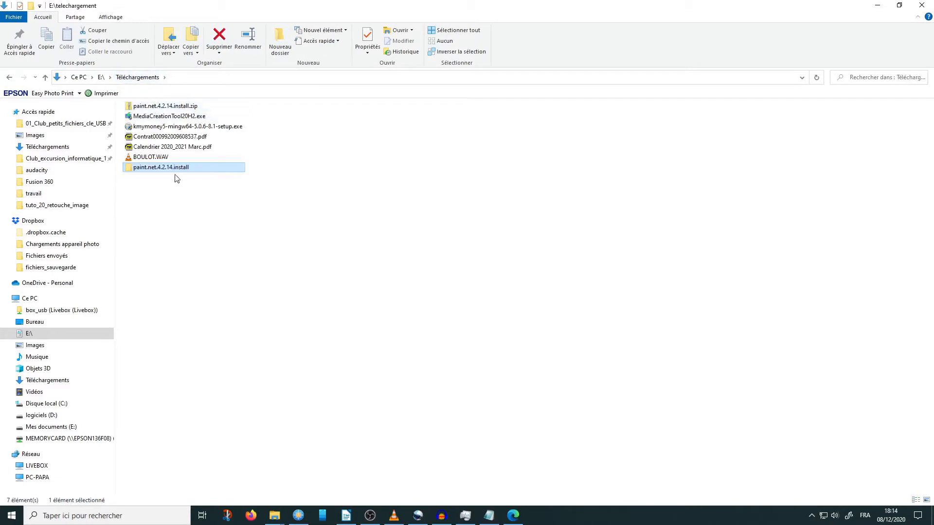
double_click(130, 169)
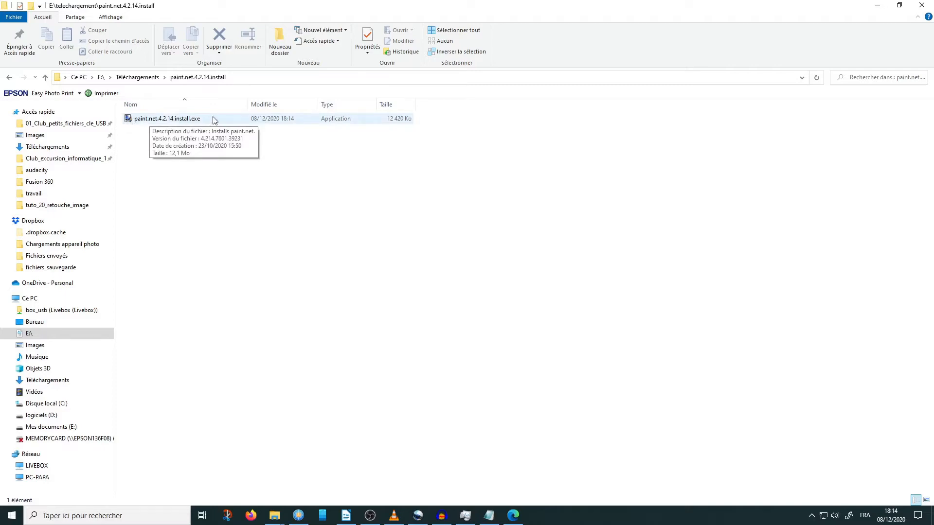
click(136, 122)
double_click(136, 122)
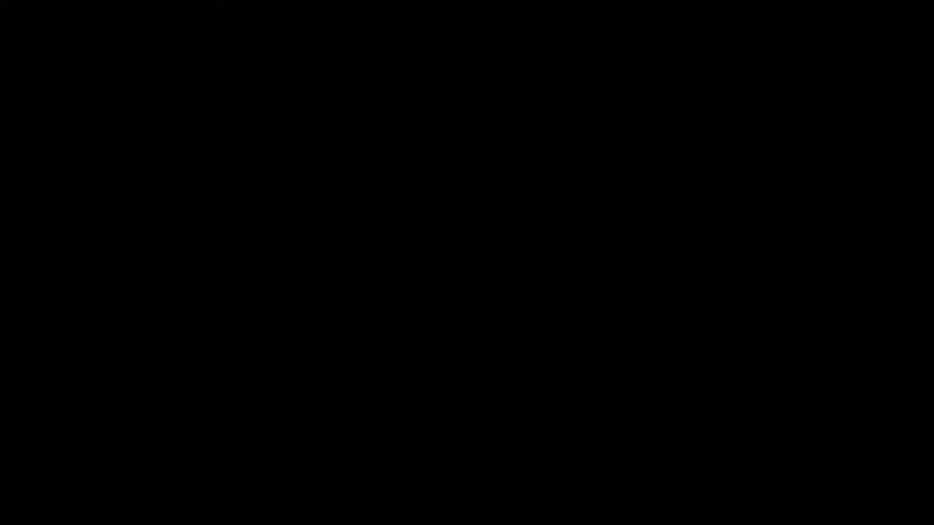
click(431, 325)
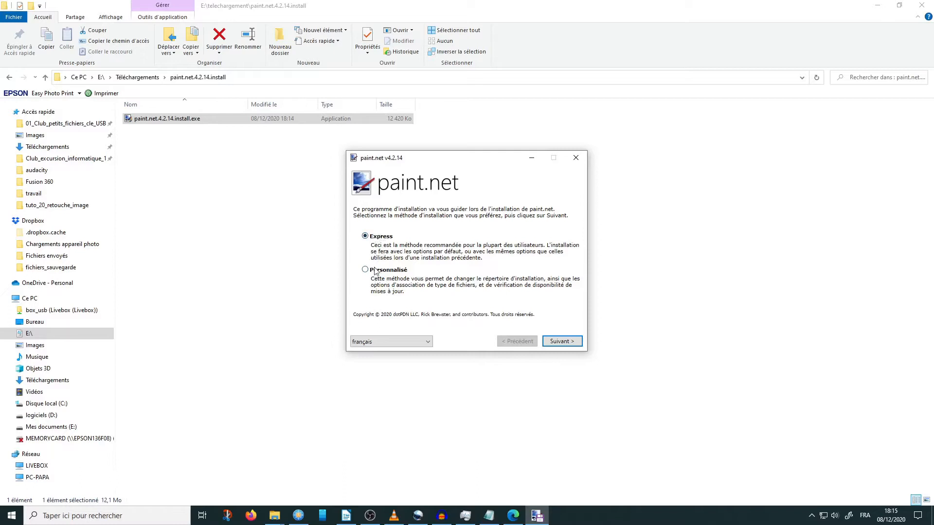
Proceed with the Express installation in French, read and accept the licence agreement, and continue the setup
click(573, 344)
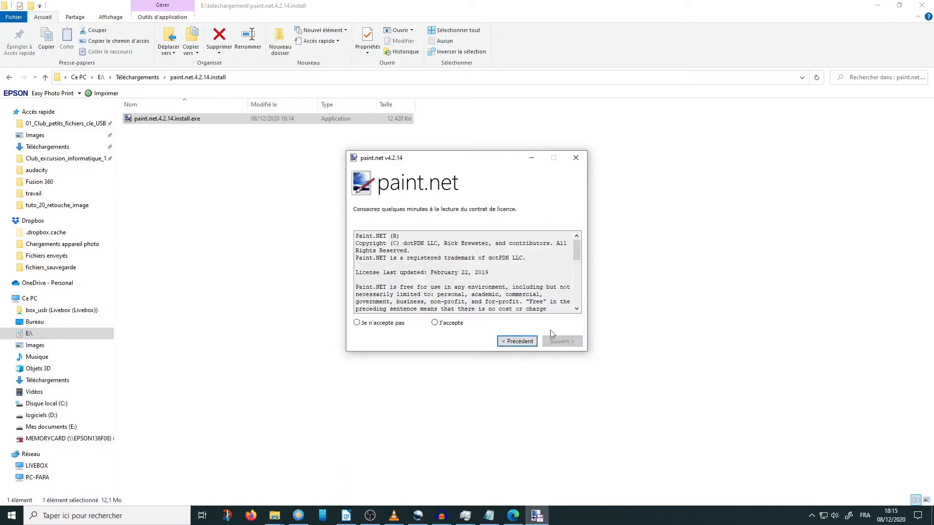
click(443, 324)
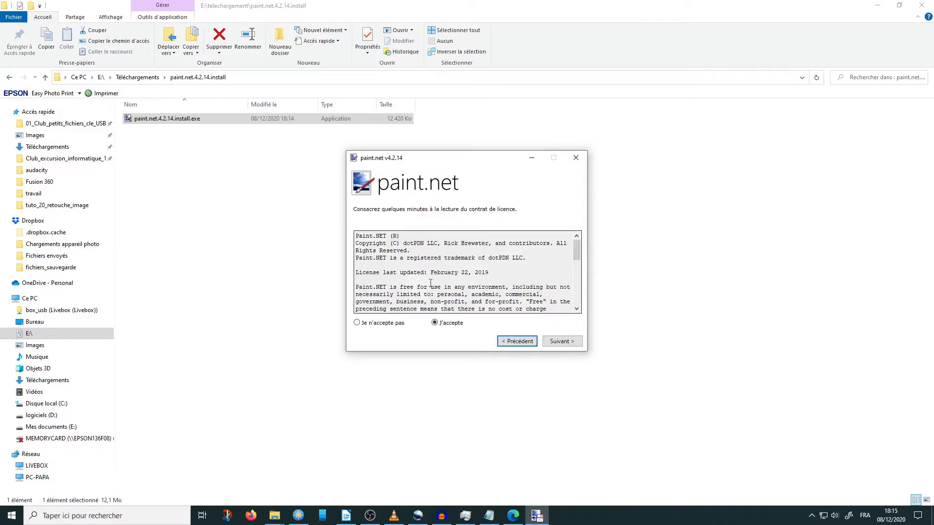
drag(577, 252, 571, 323)
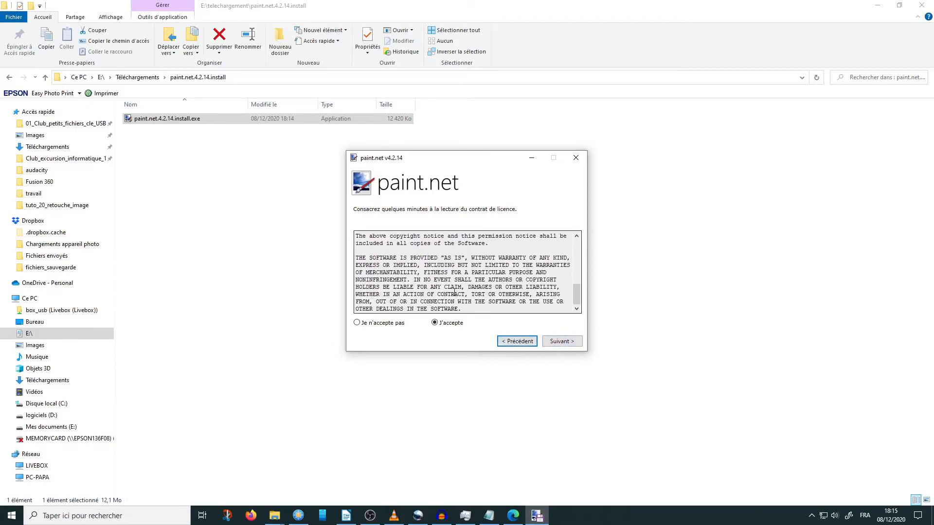
click(557, 343)
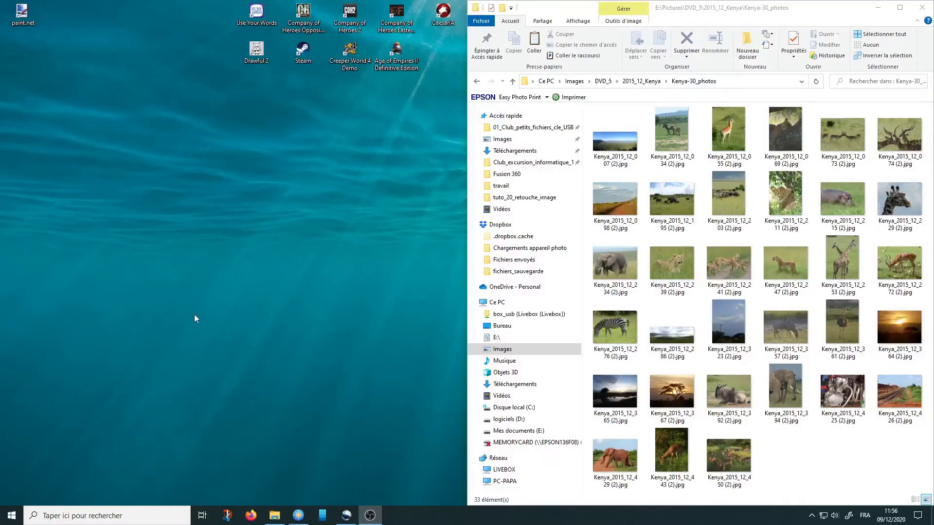
Create a new folder named travail_images on the desktop
right_click(198, 276)
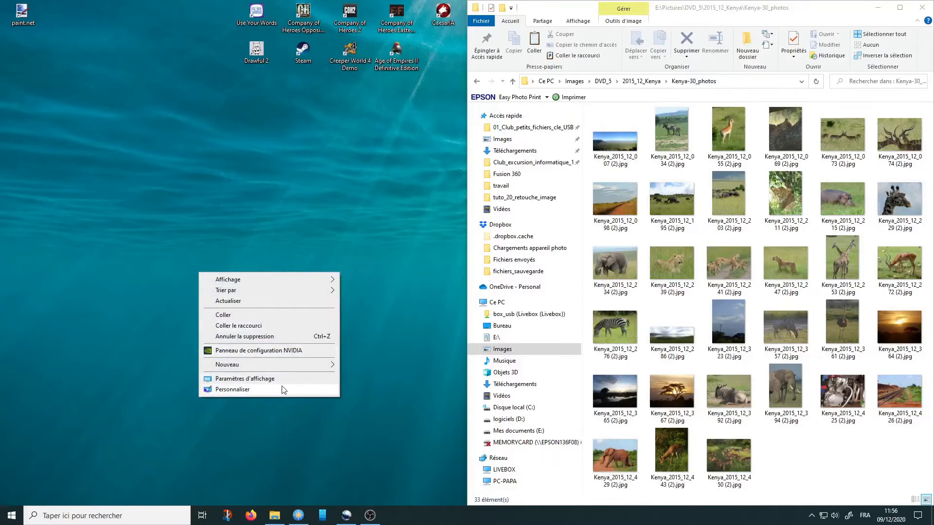
mouse_move(286, 370)
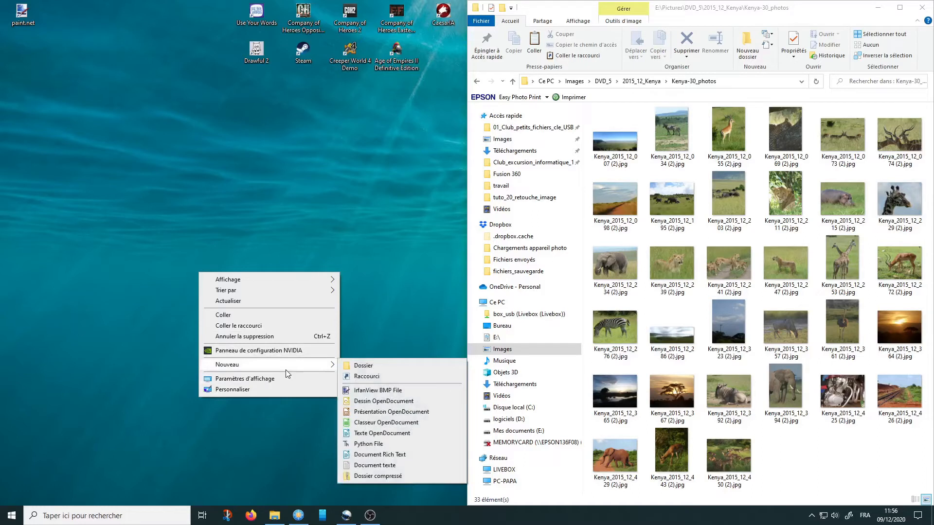
click(367, 366)
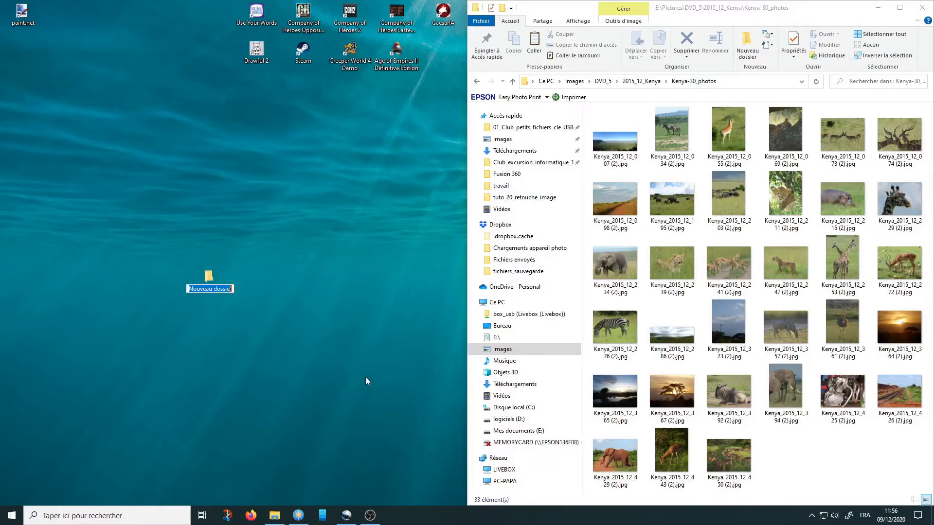
text(travail_images)
key(Return)
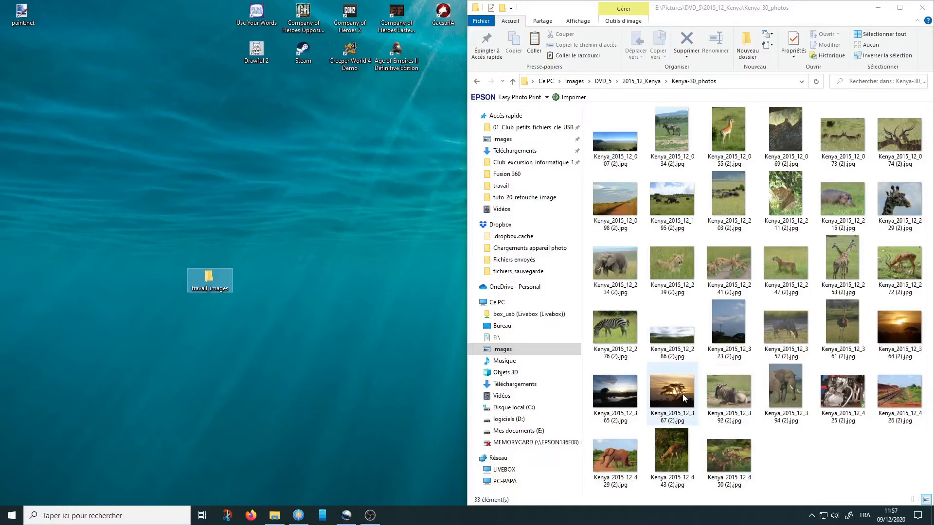
Copy Kenya_2015_12_367 (2).jpg into travail_images and open that folder in a window beside the source photos
drag(682, 394, 209, 280)
double_click(209, 280)
drag(592, 88, 350, 90)
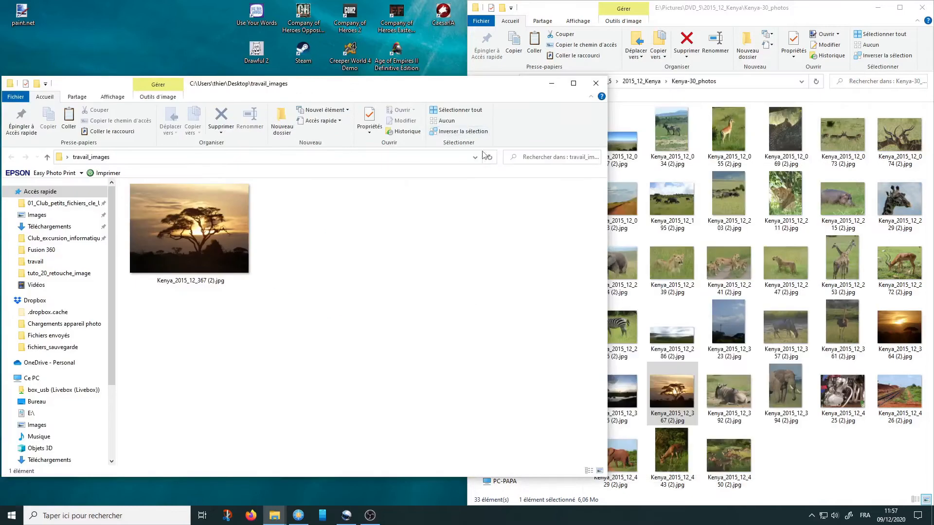
drag(607, 190, 442, 190)
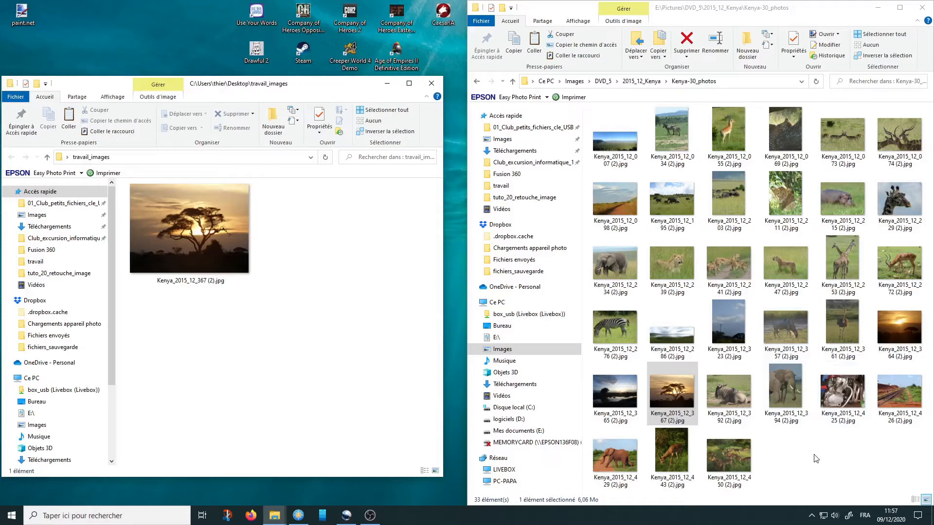
Copy the elephant photo Kenya_2015_12_394 (2).jpg into the travail_images folder and clear the selection in the source folder
click(788, 392)
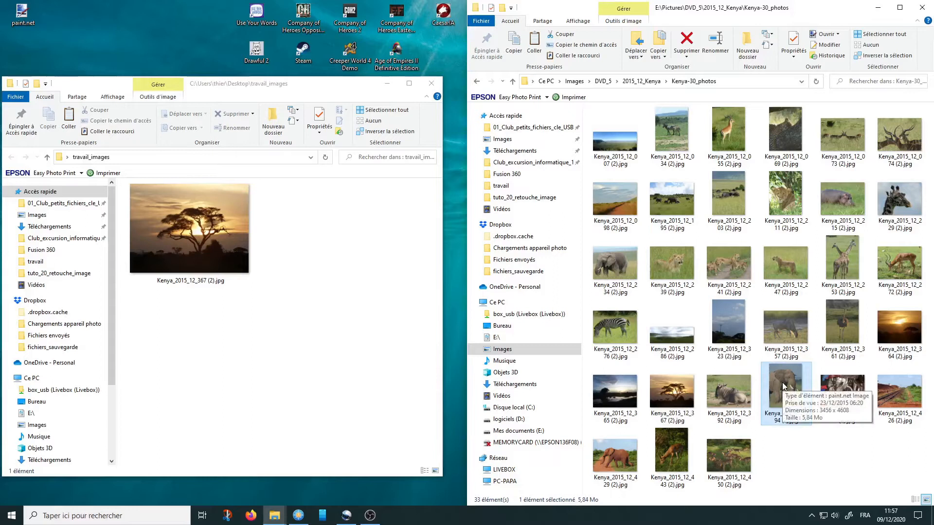
drag(783, 387, 361, 377)
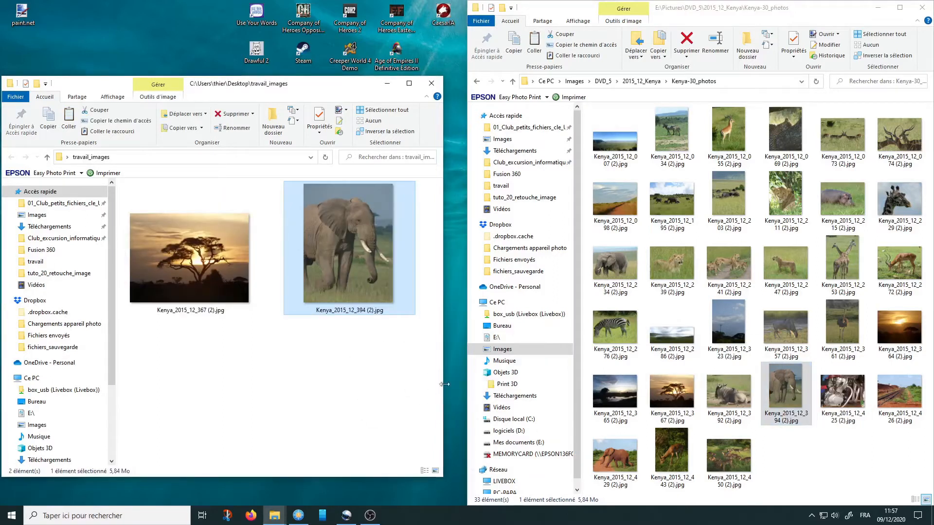
click(834, 466)
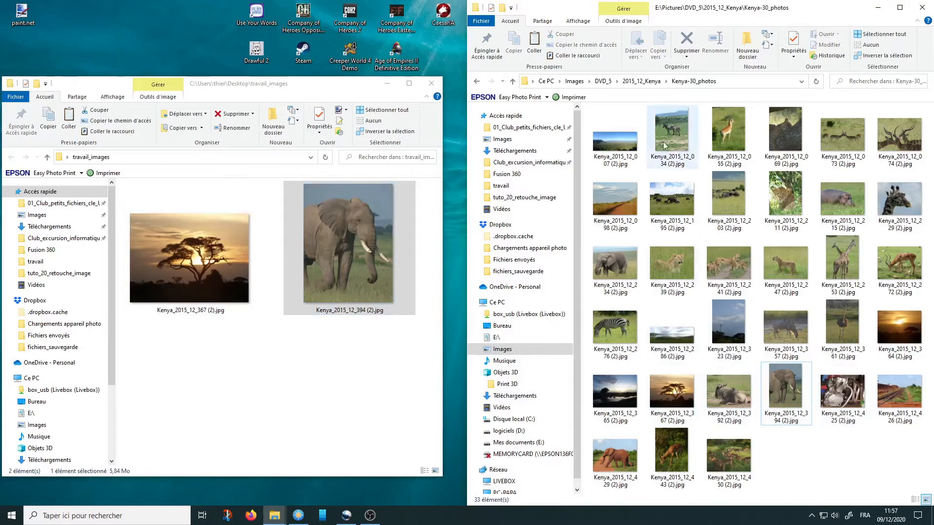
Copy the antelope photo Kenya_2015_12_055 (2).jpg from the source folder into travail_images
click(281, 300)
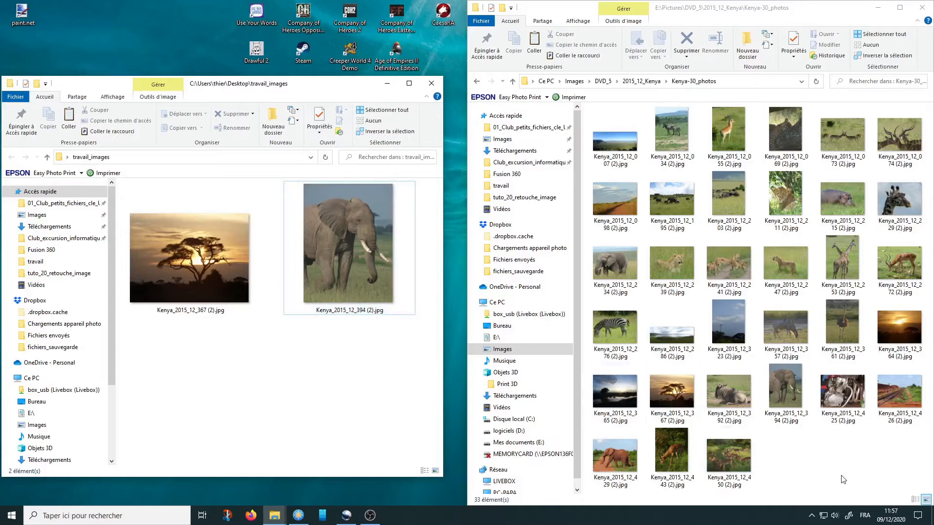
click(728, 132)
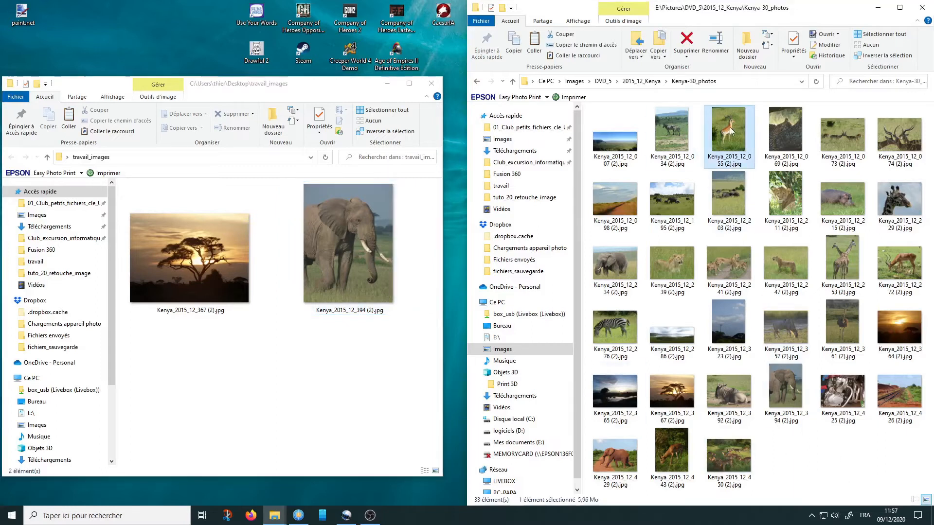
drag(731, 125, 325, 384)
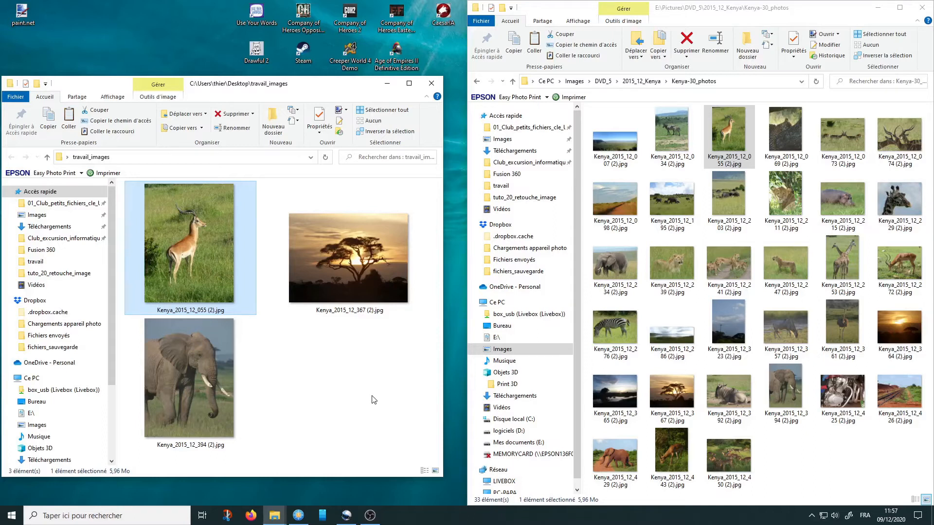
click(188, 404)
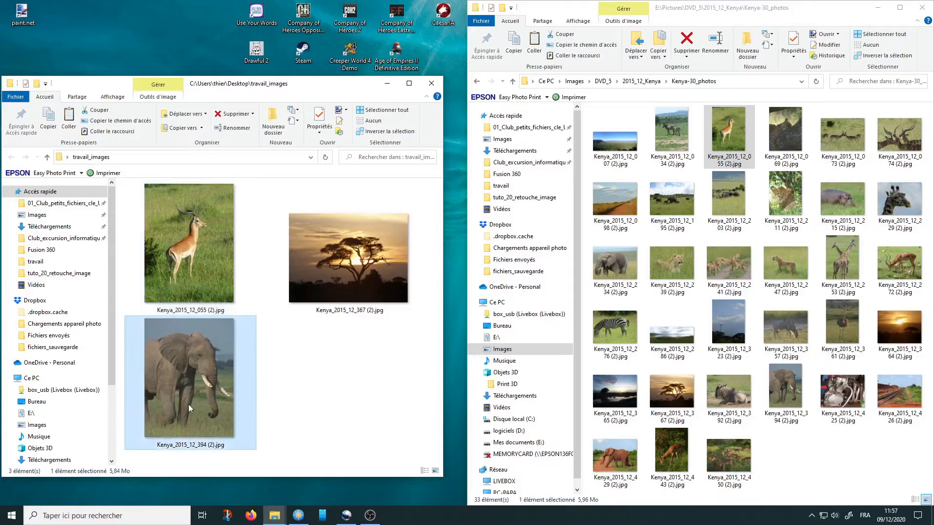
click(318, 275)
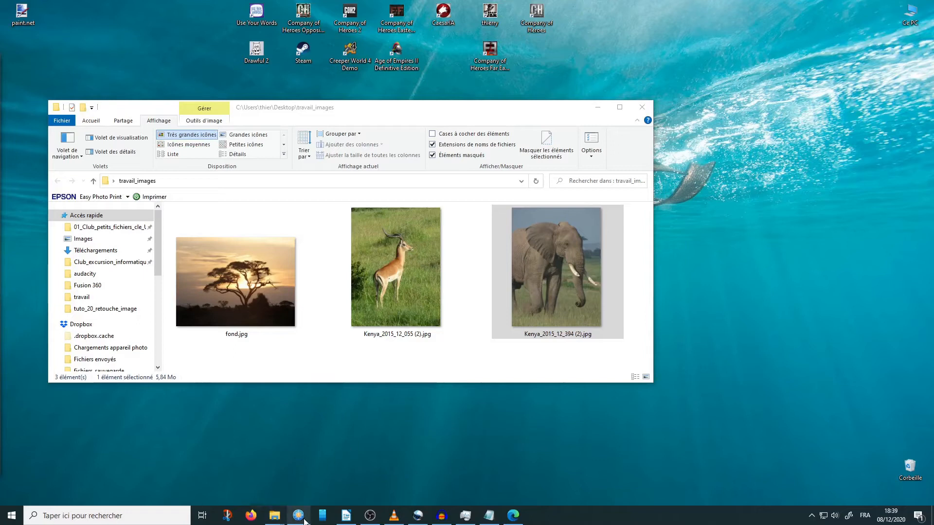
Switch to the Edge browser, close the paint.net download page and search Google for remove.bg/fr
click(513, 515)
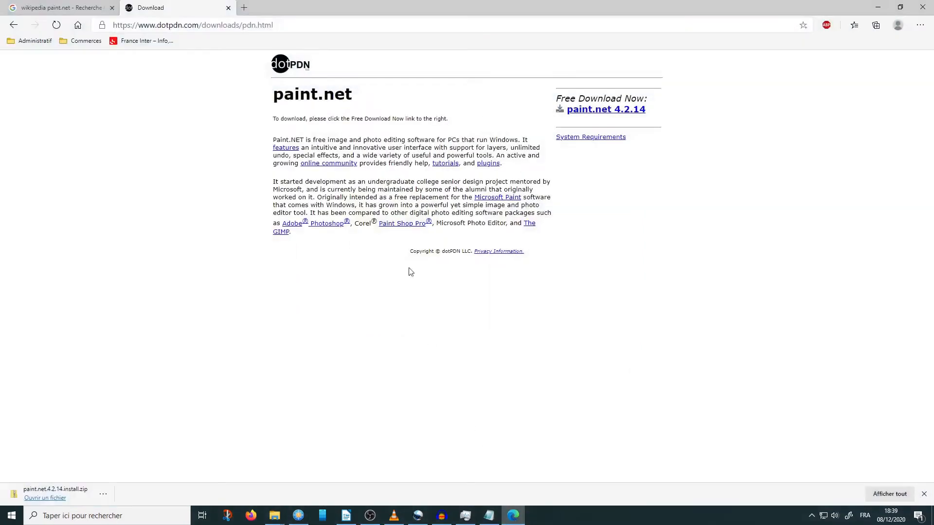
click(228, 7)
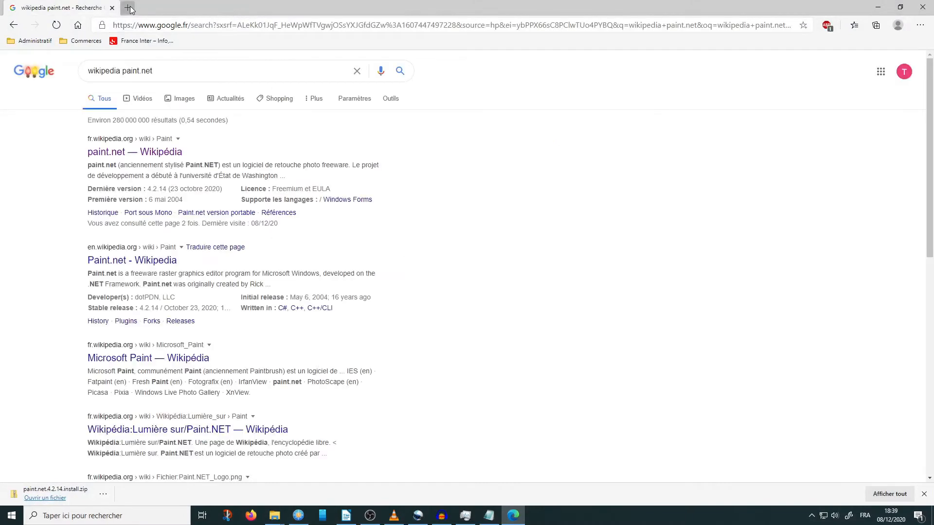
key(ctrl+a)
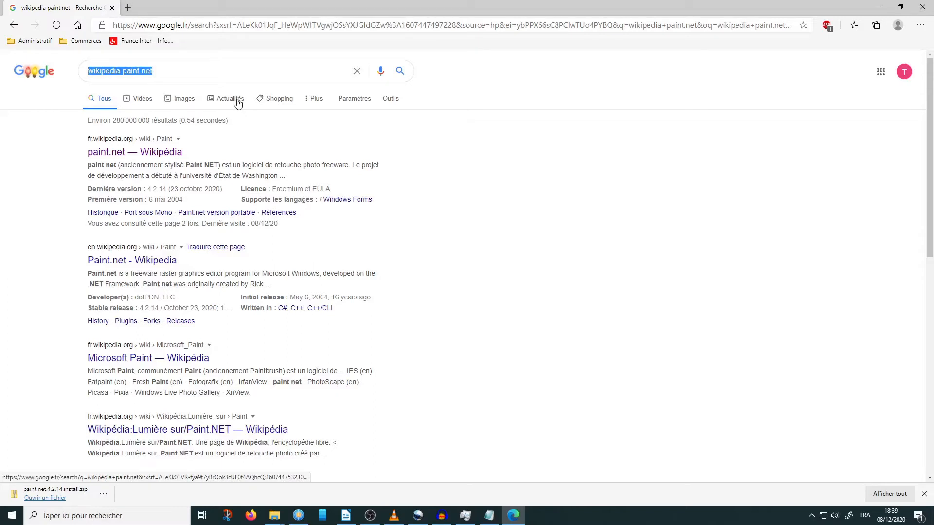
text(remov)
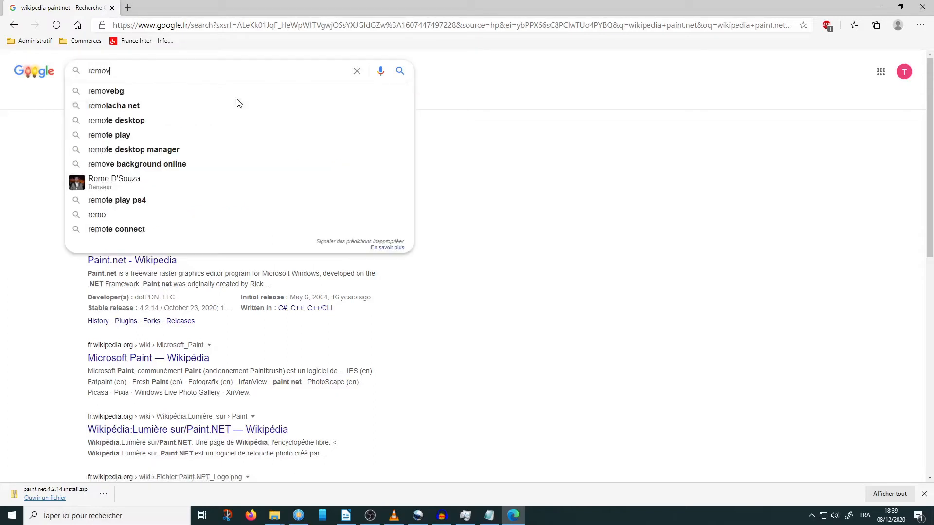
text(e)
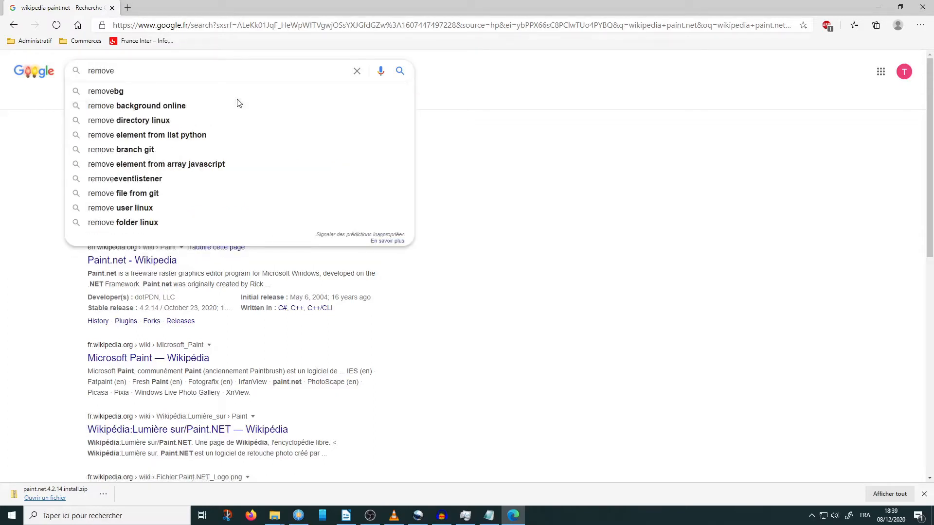
text(.)
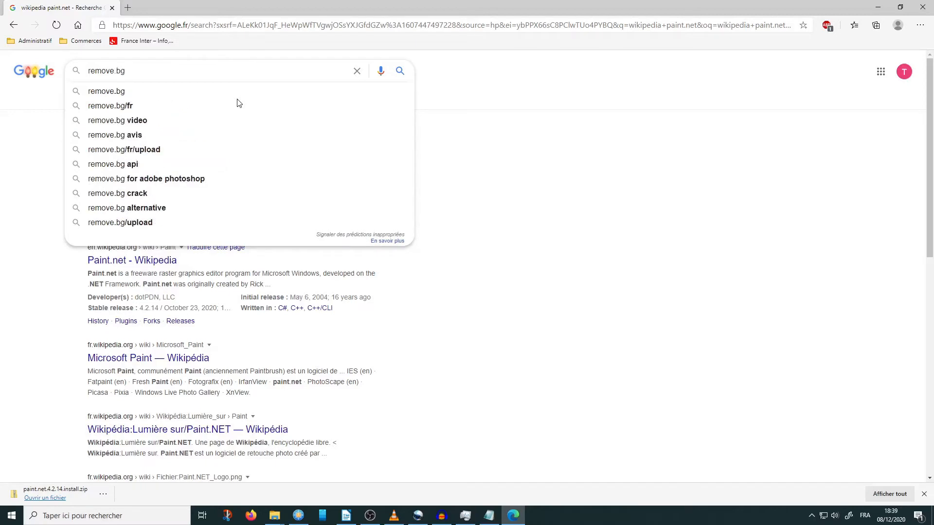
text(bg.)
key(BackSpace)
text(/fr)
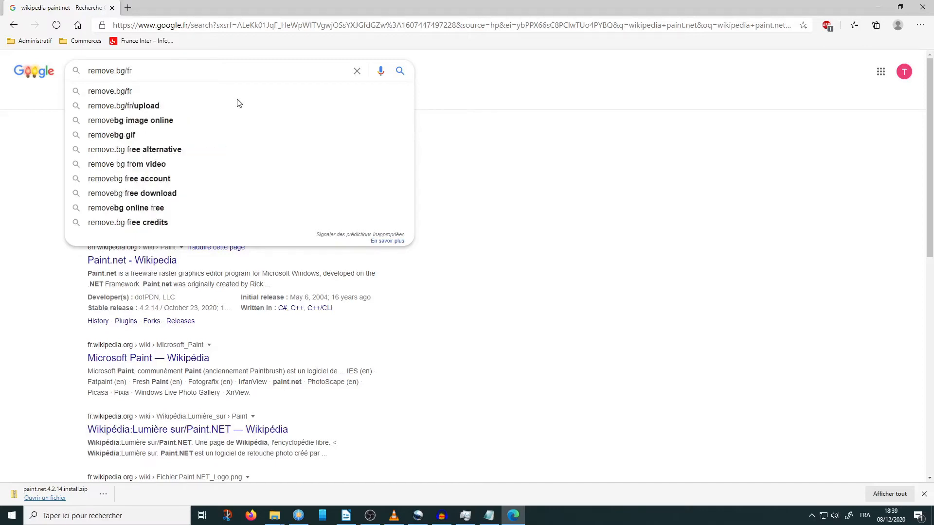
key(Return)
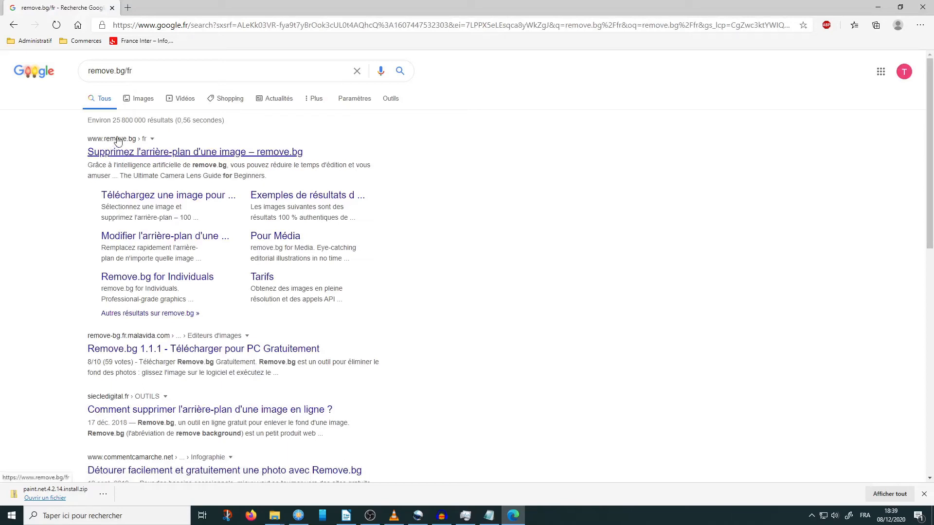
Open the main remove.bg search result in a new tab, switch to it and dismiss the cookie notice
middle_click(146, 155)
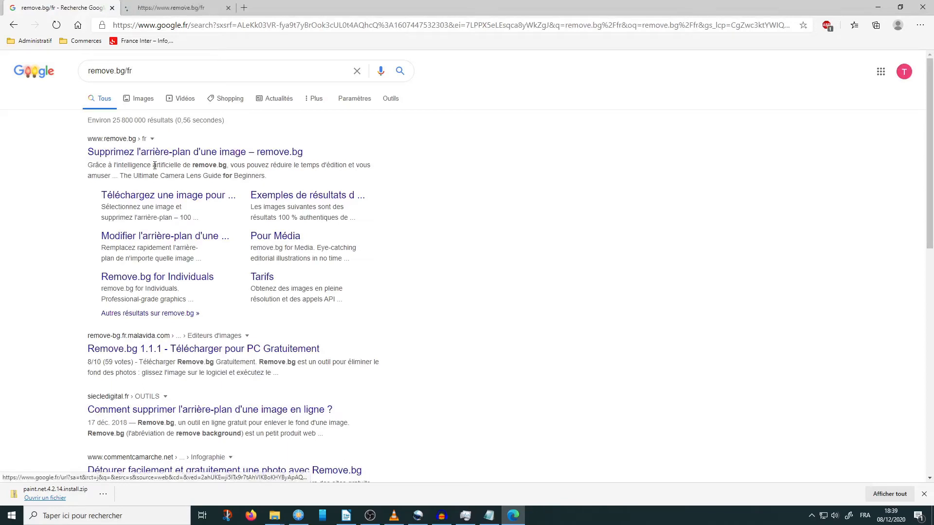
click(168, 9)
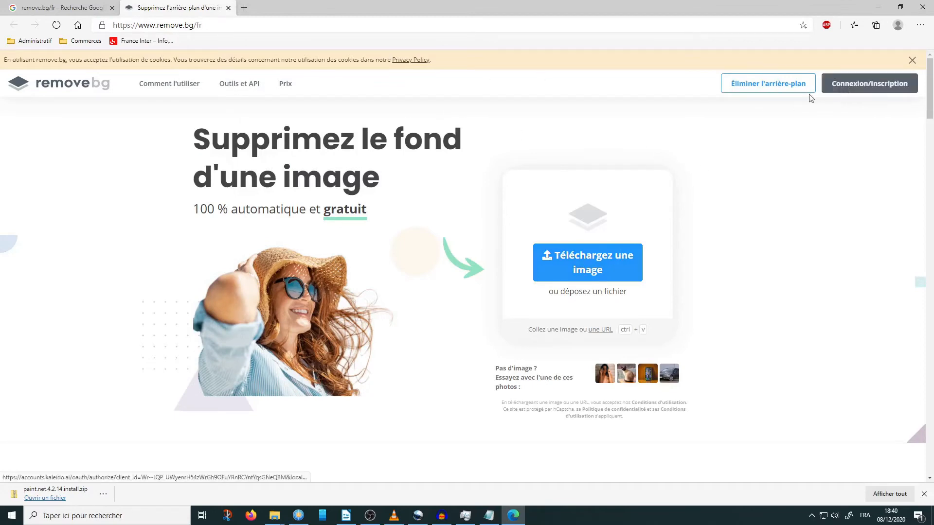
click(912, 60)
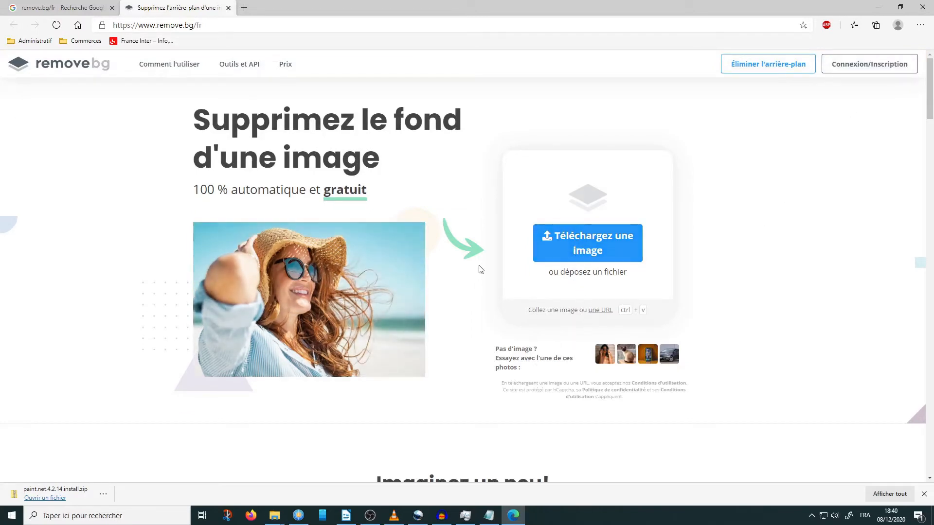
With the browser placed beside travail_images, remove the background of Kenya_2015_12_055 (2).jpg in remove.bg and download the 433 × 577 version
drag(479, 8, 932, 1)
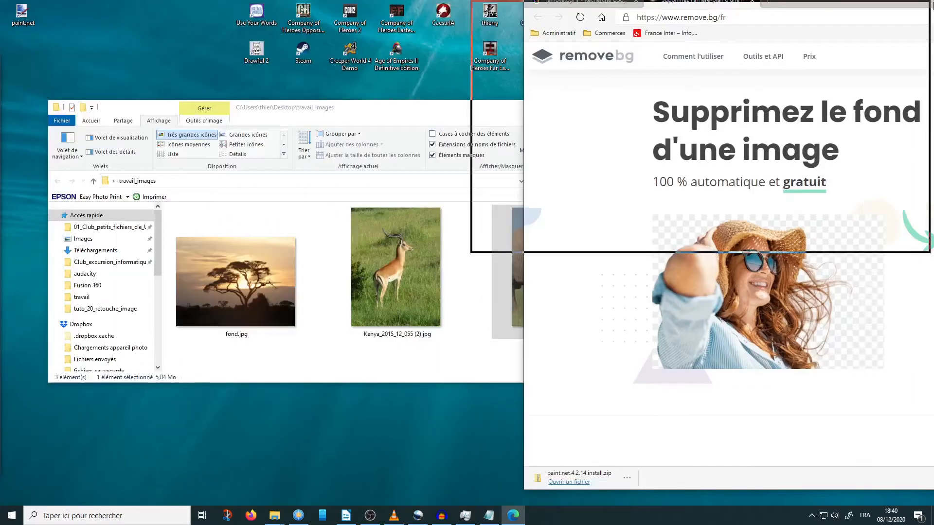
drag(693, 252, 795, 513)
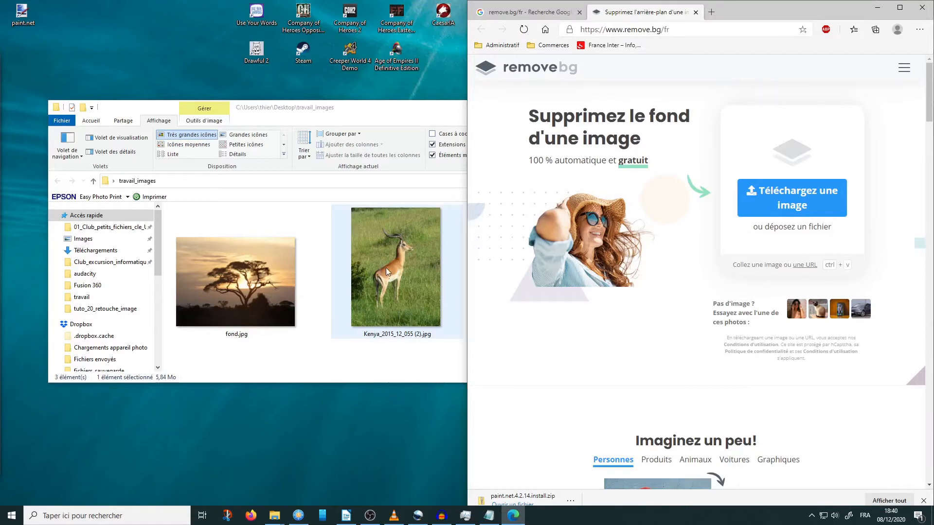
drag(386, 268, 684, 223)
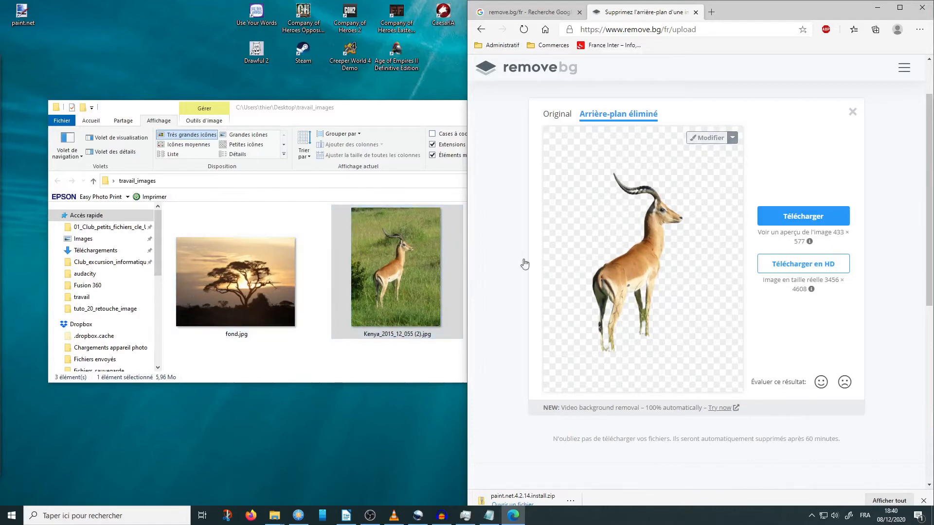
click(808, 222)
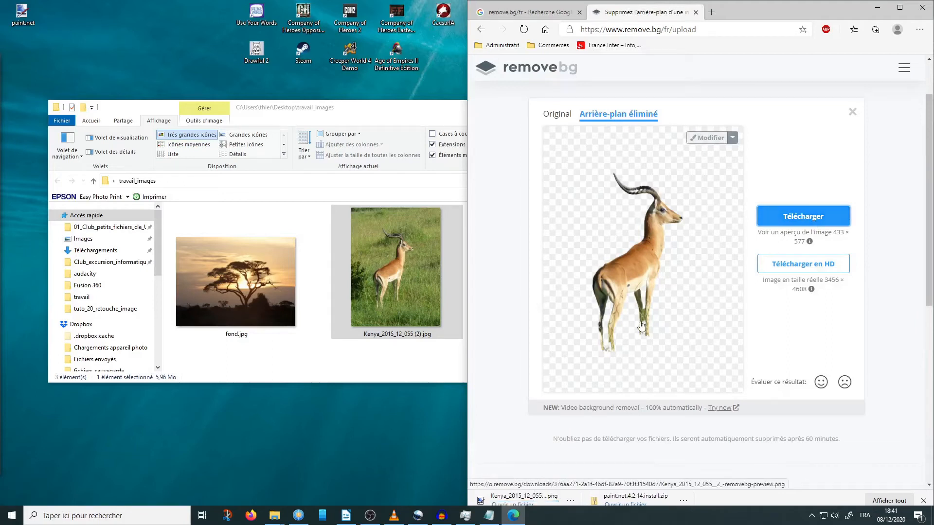
Remove the background of the elephant photo Kenya_2015_12_394 (2).jpg in remove.bg and download the 433 × 577 version
click(427, 370)
drag(534, 108, 363, 108)
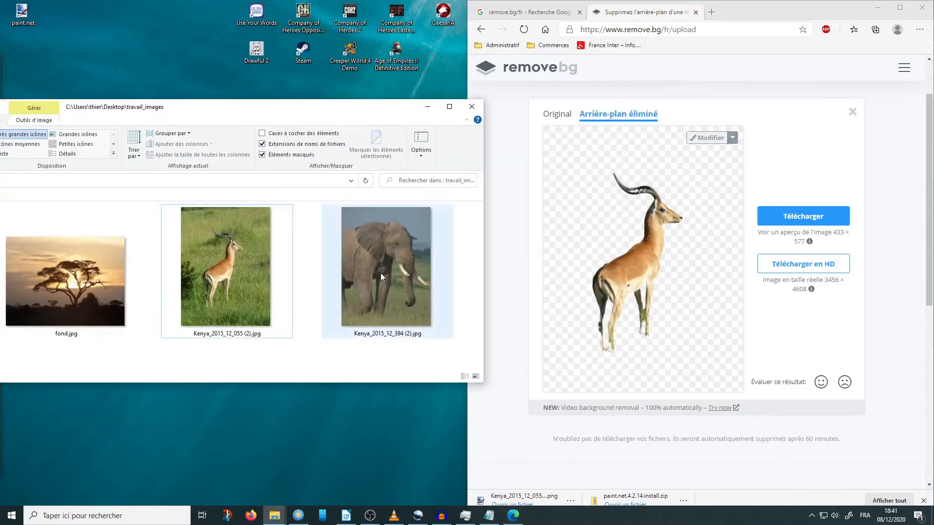
drag(368, 241, 652, 238)
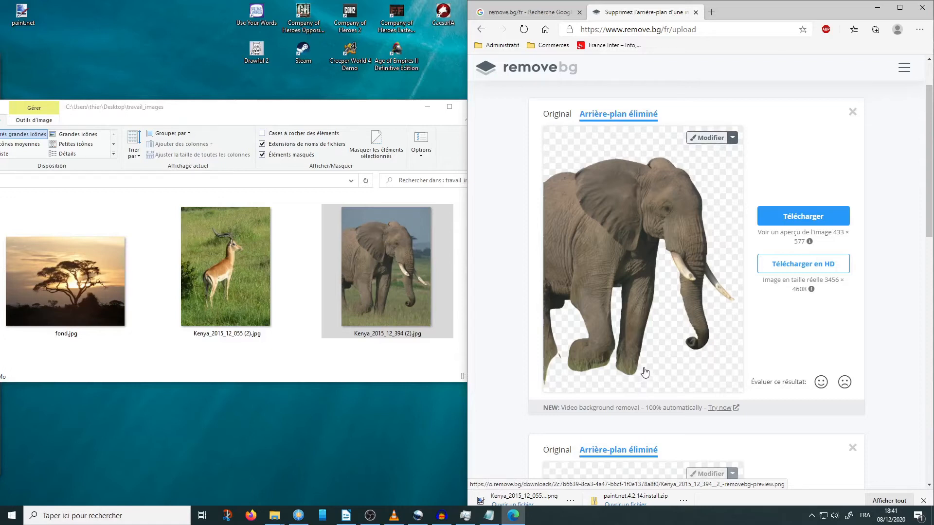
click(804, 219)
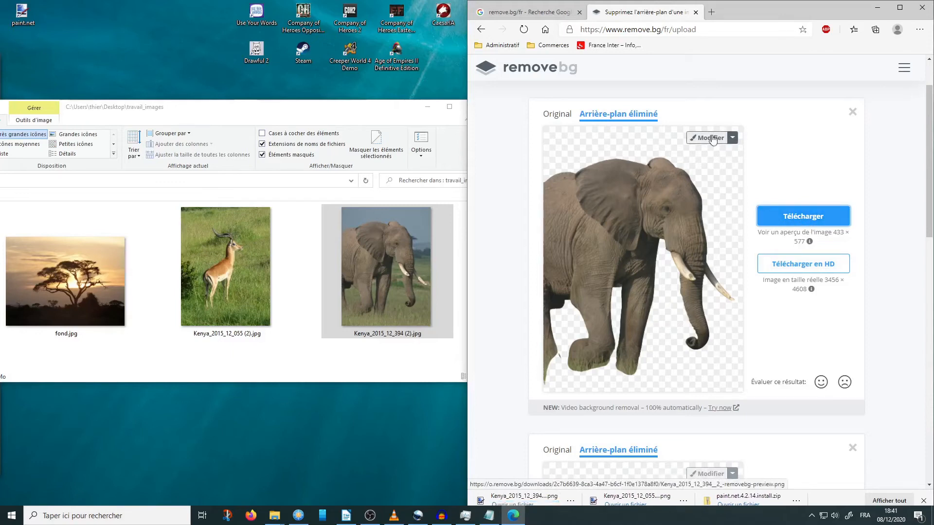
Close the browser and arrange the travail_images folder side by side with the Téléchargements folder
click(926, 8)
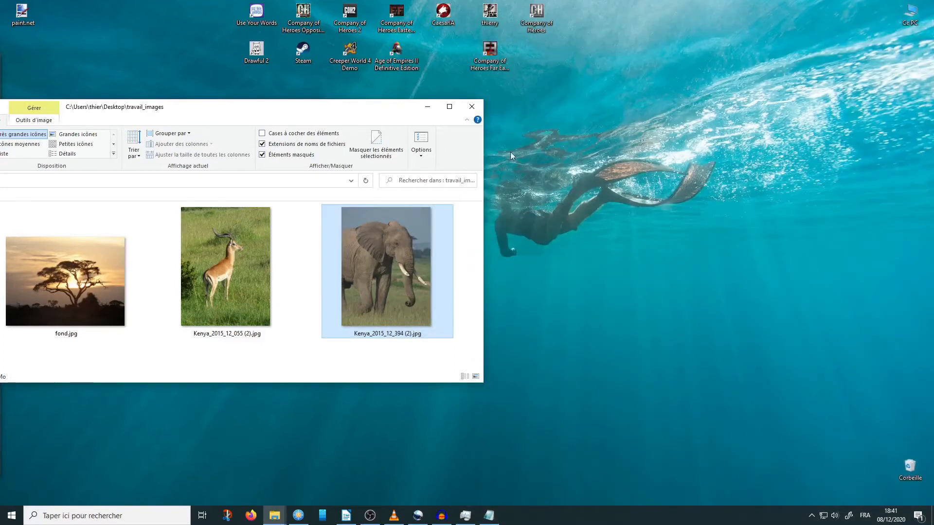
drag(388, 114, 932, 30)
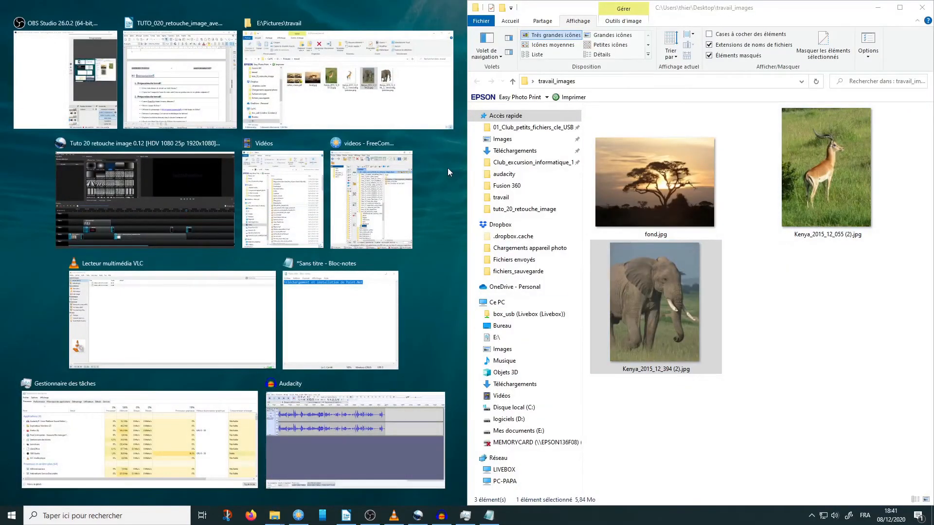
click(392, 117)
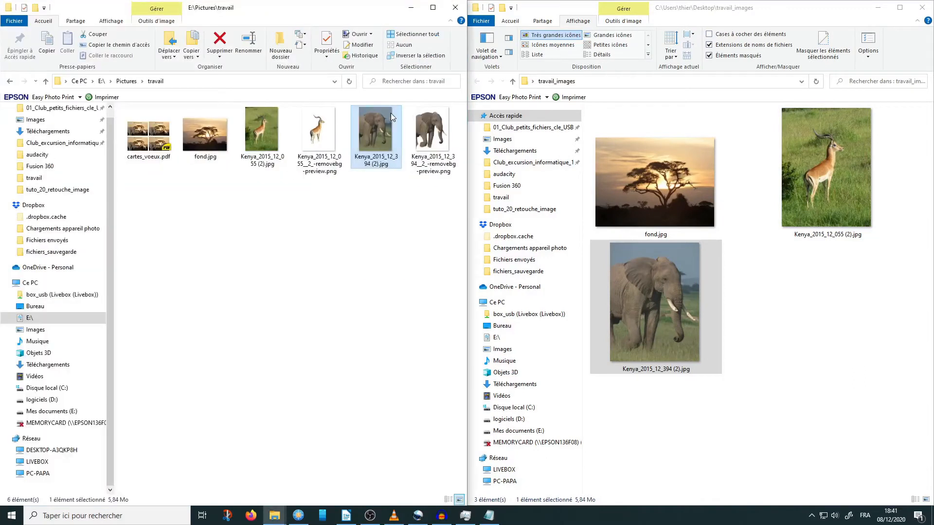
click(56, 134)
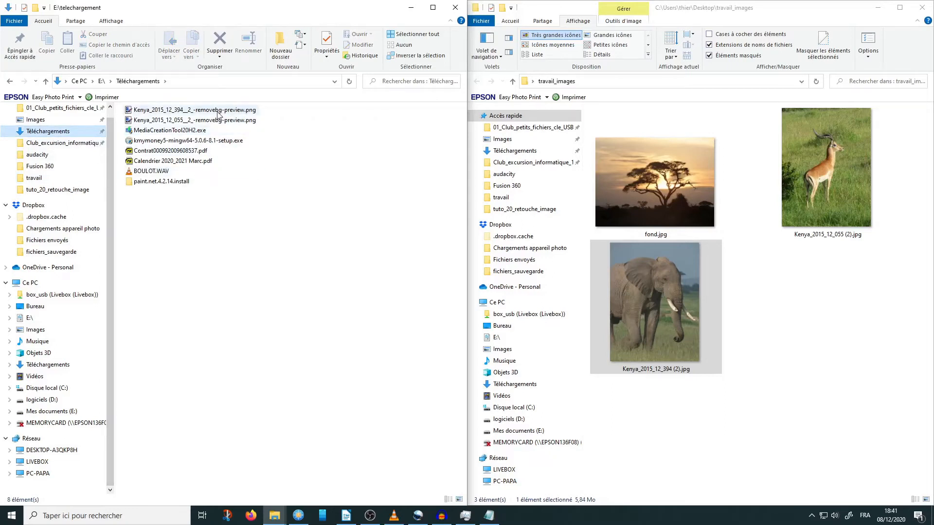
Display the downloads as very large icons and copy the elephant and antelope removebg-preview PNG files into travail_images
mouse_move(218, 115)
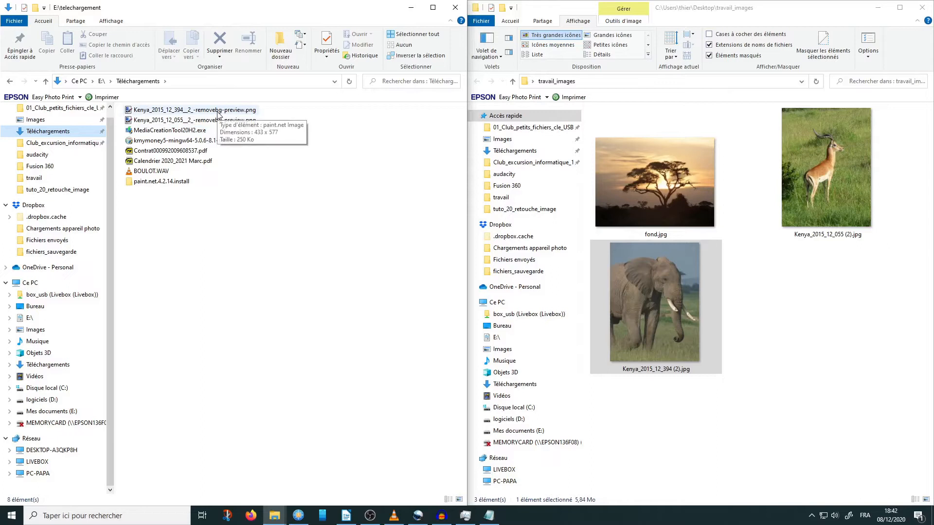
click(117, 22)
click(73, 35)
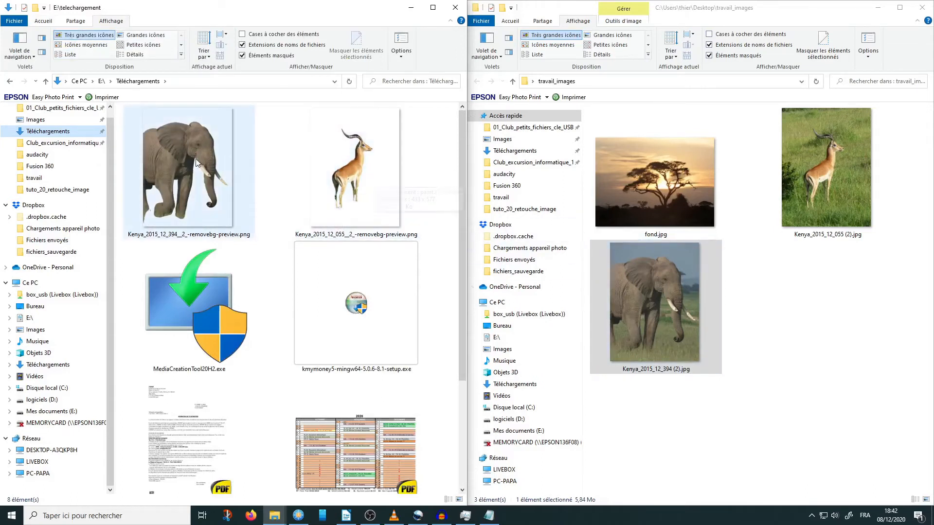
drag(209, 168, 792, 333)
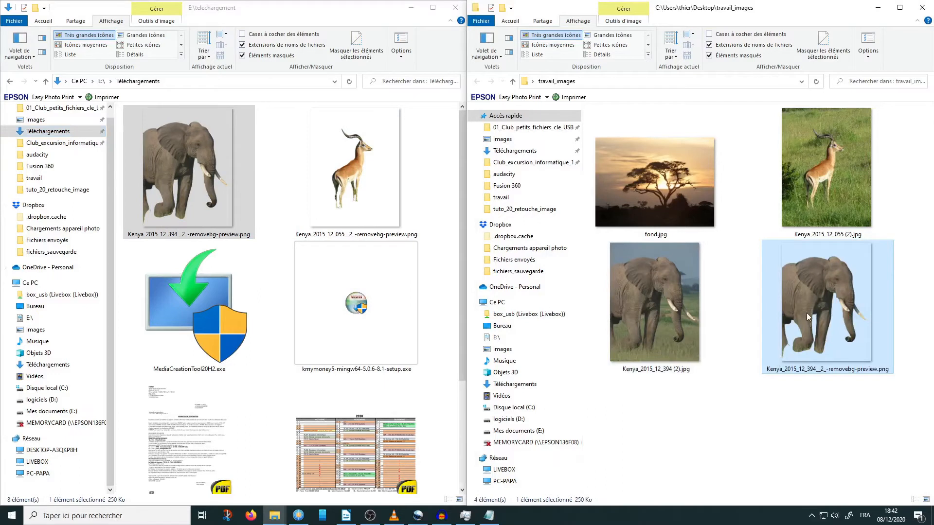
drag(419, 181, 744, 435)
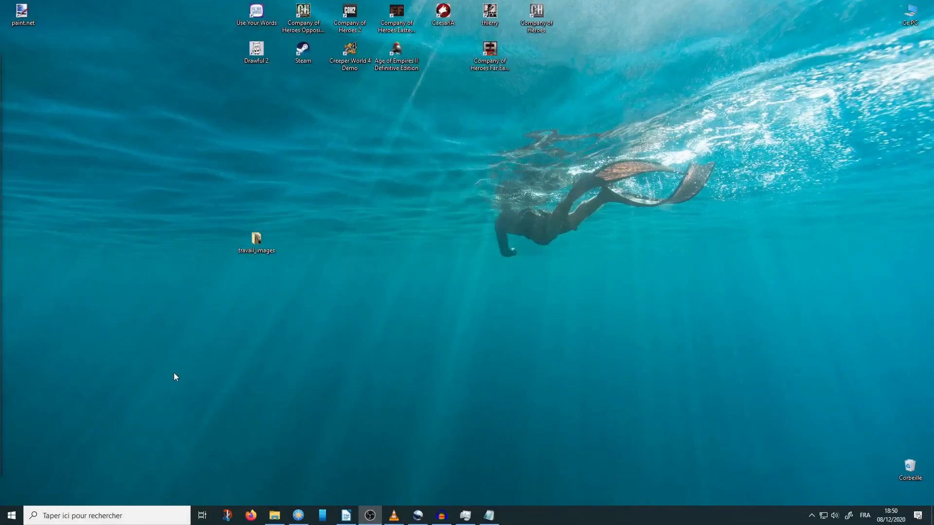
Launch paint.net, and move the Outils window clear of the canvas and the Couleurs window just below the Calques window
click(11, 516)
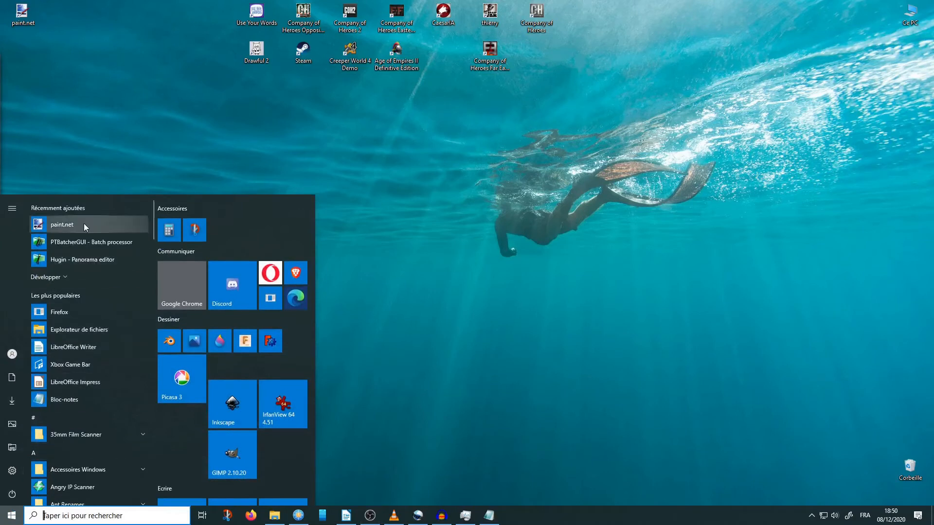
click(83, 225)
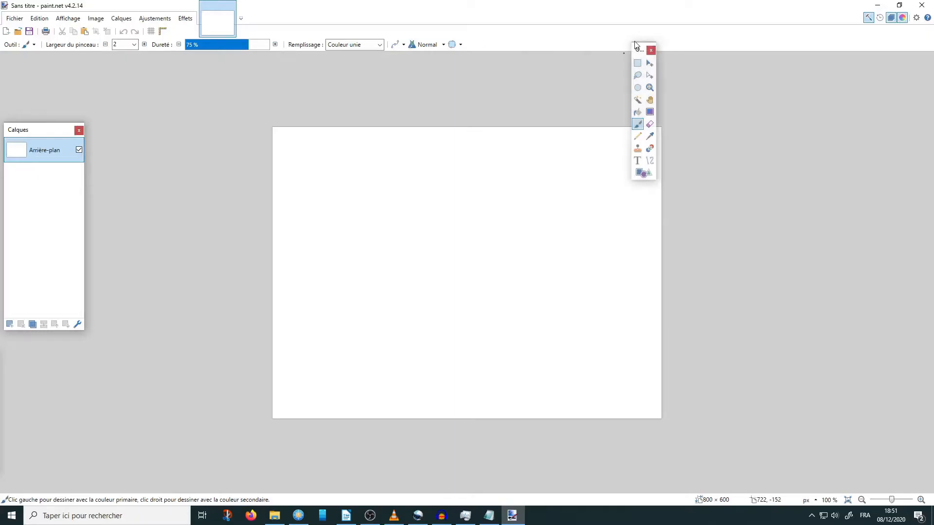
drag(644, 47, 744, 86)
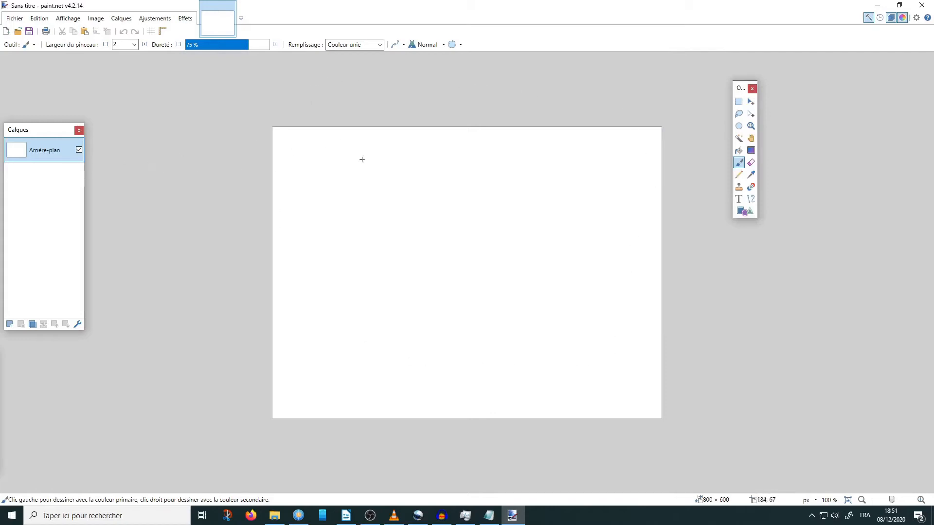
mouse_move(44, 343)
mouse_down()
mouse_move(227, 343)
mouse_move(53, 357)
mouse_up()
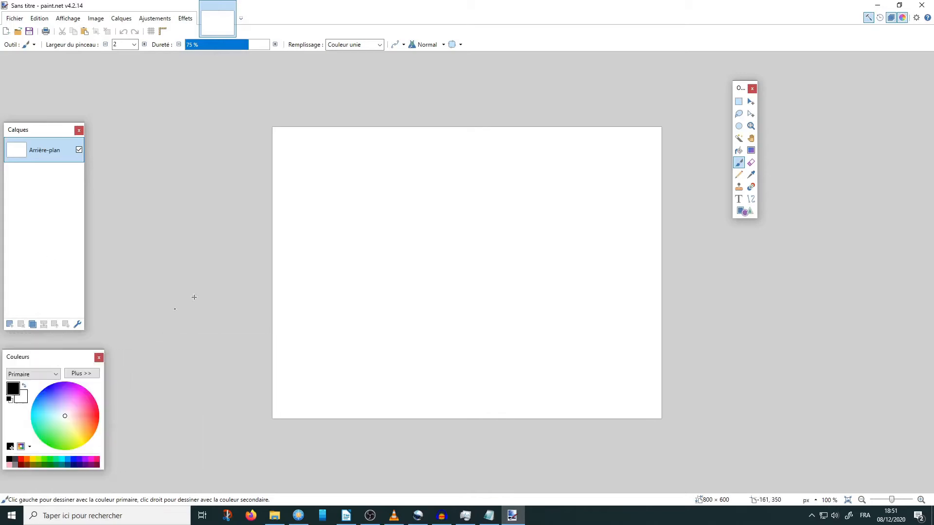
Rearrange the floating windows so Couleurs sits above Outils on one side of the canvas and Calques stands on the opposite side
drag(739, 87, 700, 74)
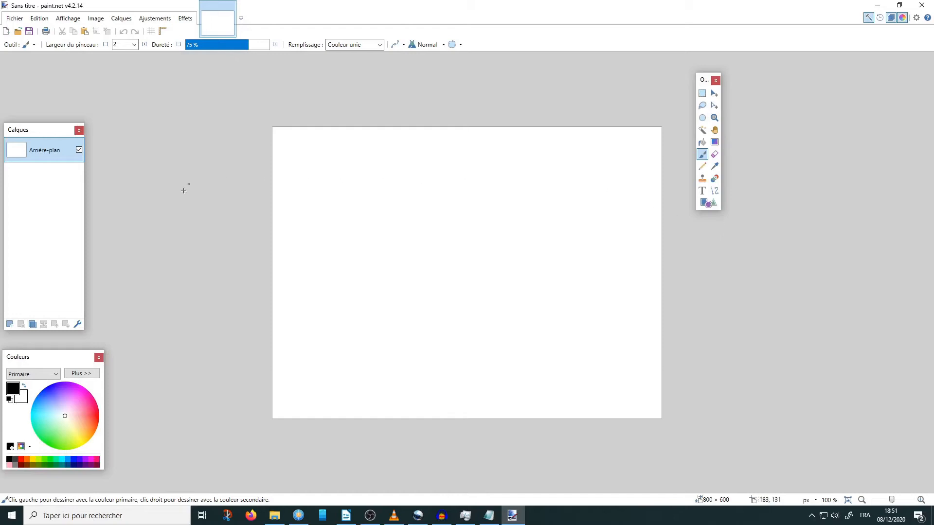
drag(44, 358, 139, 121)
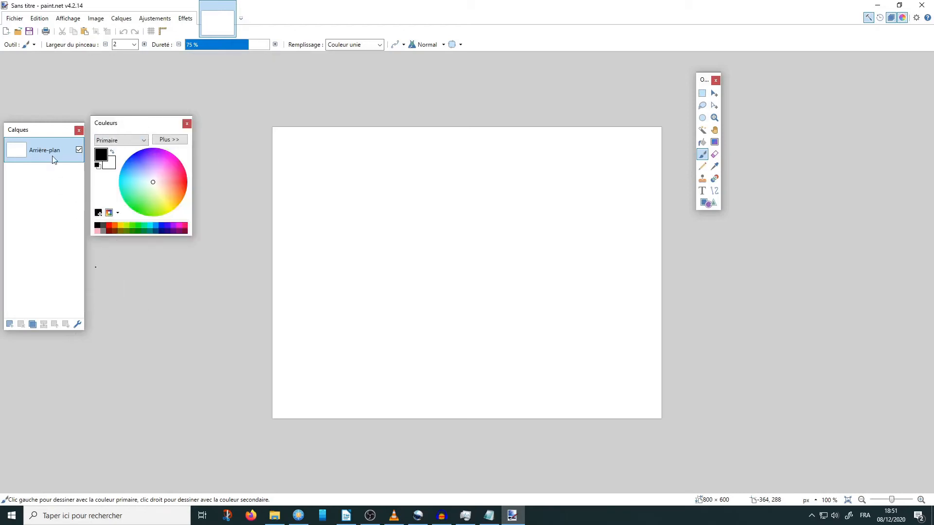
drag(31, 131, 824, 71)
drag(706, 79, 131, 278)
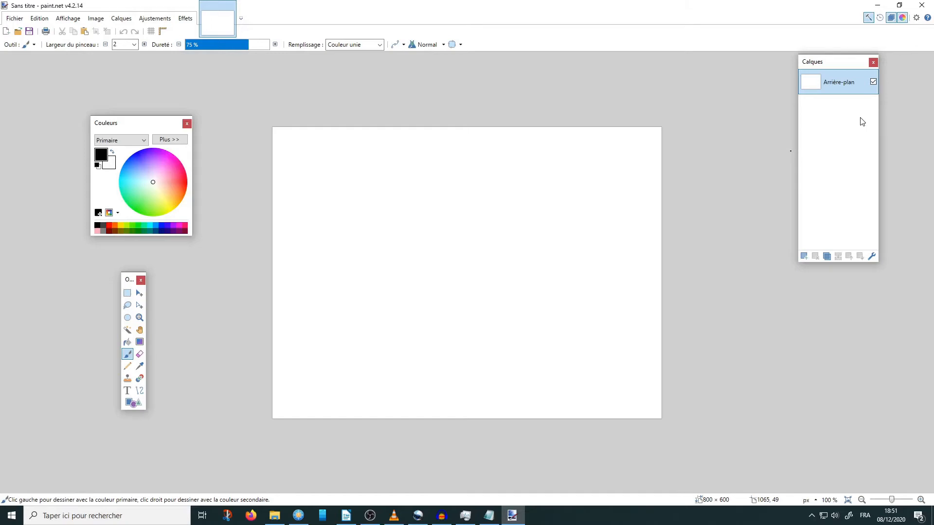
Open fond.jpg from the travail_images folder on the Bureau
click(18, 32)
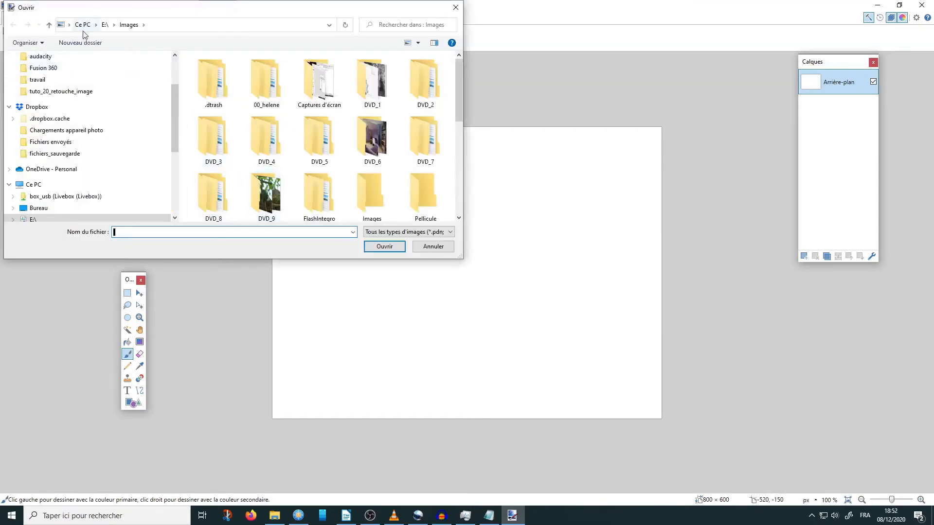
drag(178, 110, 185, 70)
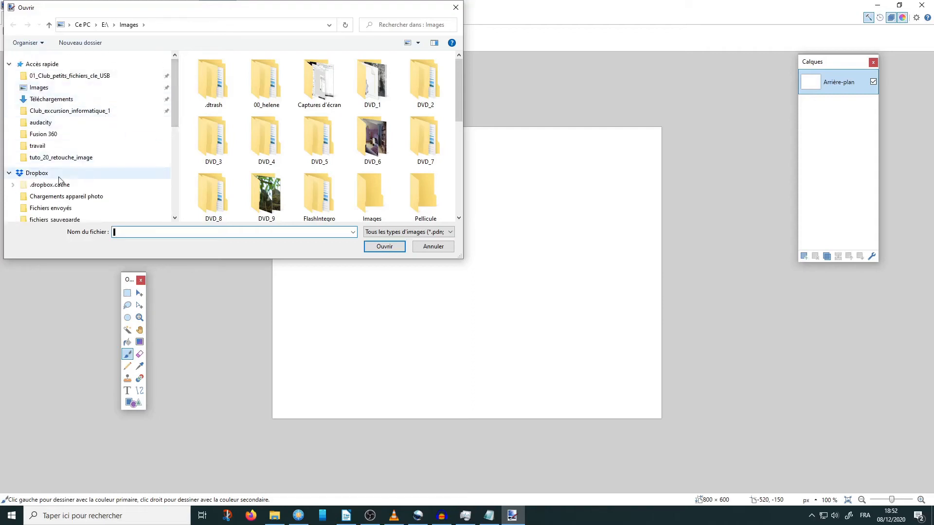
scroll(61, 182, down, 3)
click(46, 198)
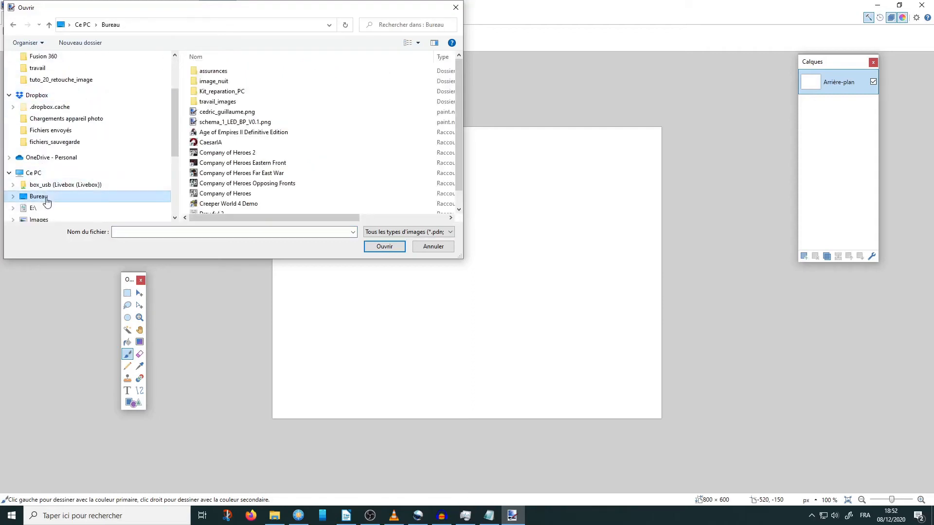
double_click(224, 101)
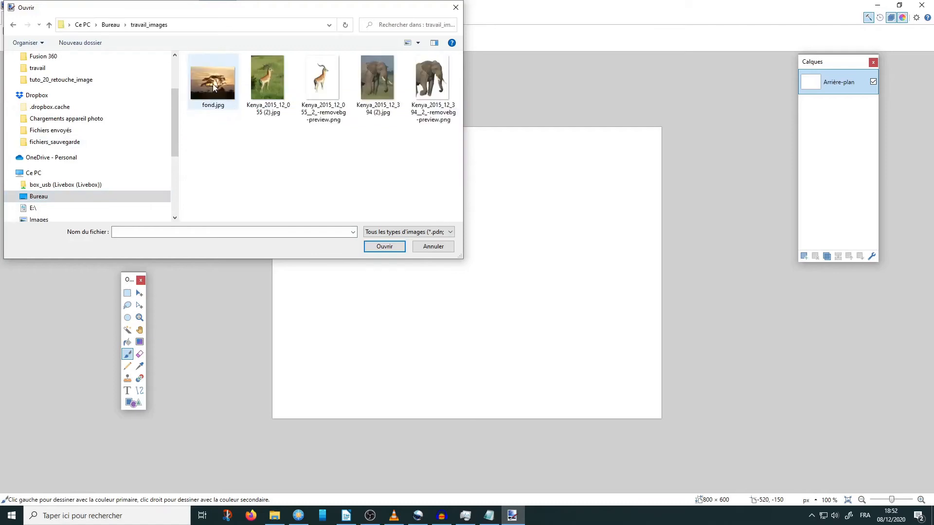
click(214, 88)
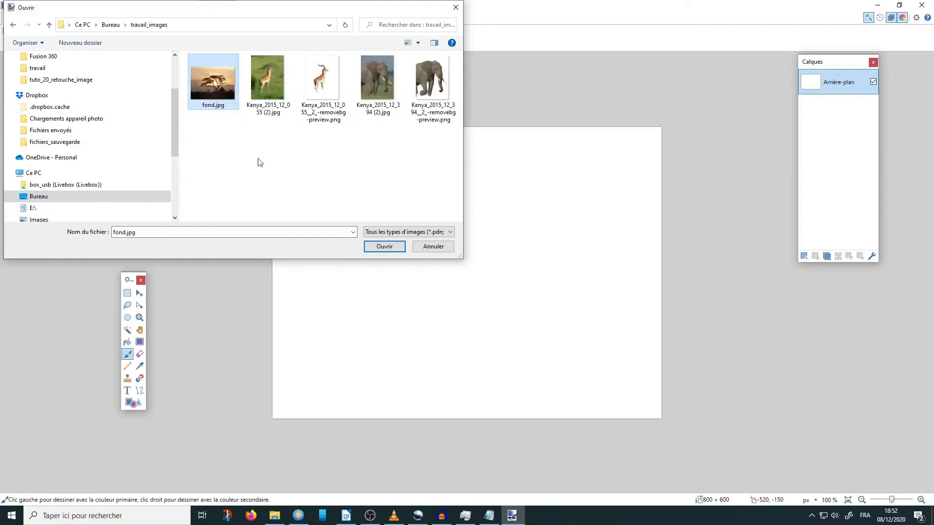
click(384, 247)
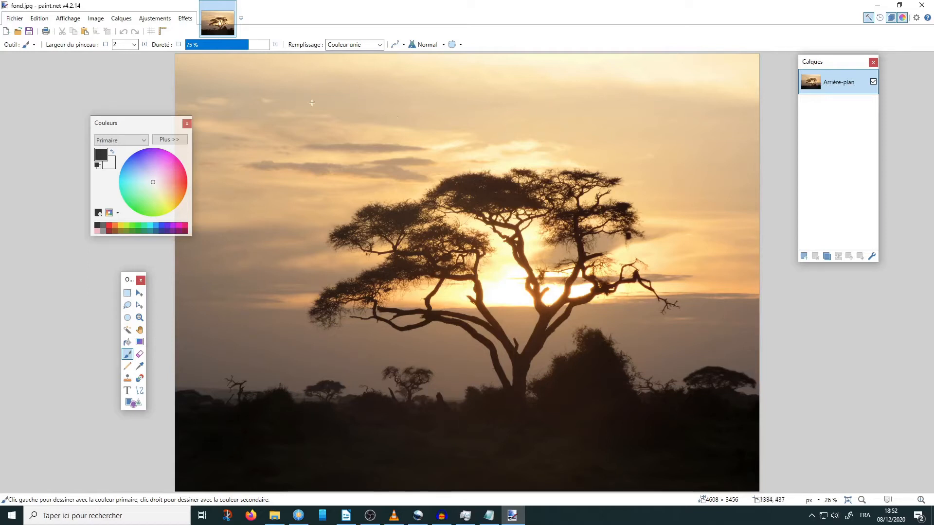
Open Kenya_2015_12_394__2_-removebg-preview.png as a second image, and switch between it and fond.jpg, ending on the elephant
click(18, 31)
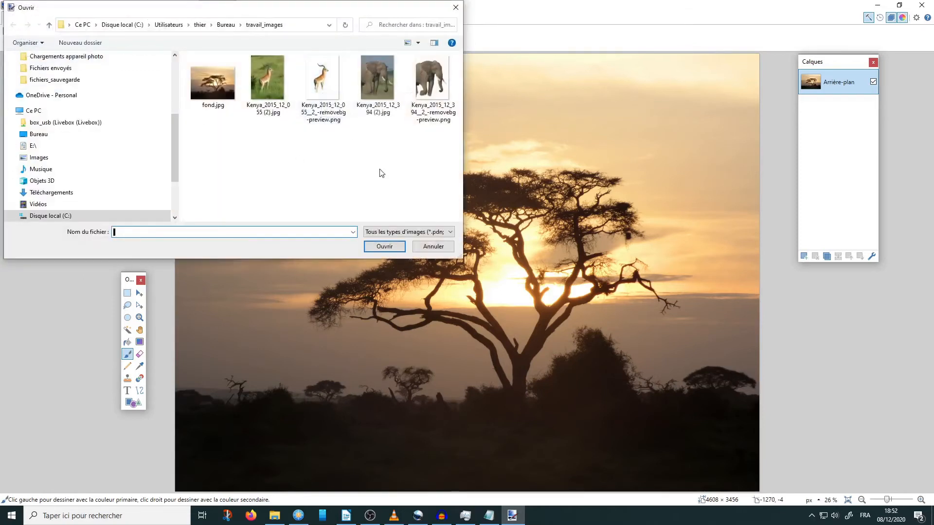
click(432, 87)
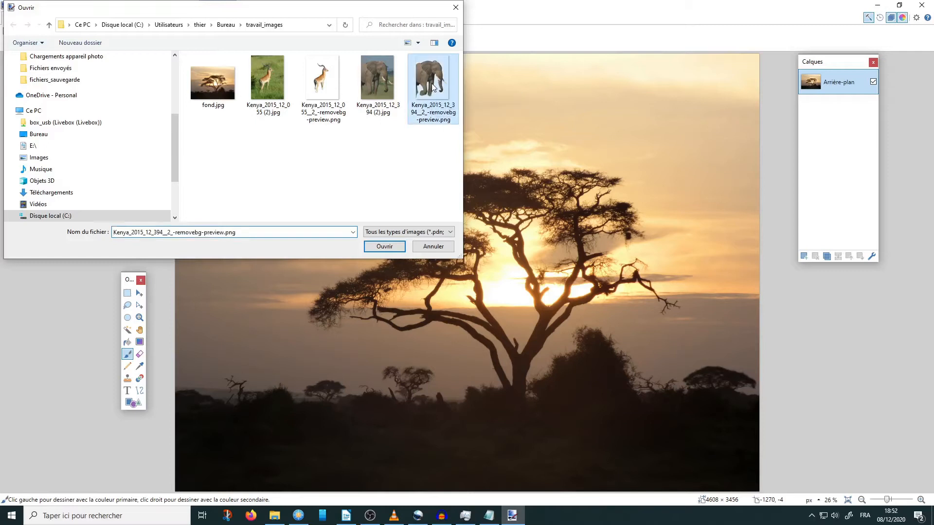
click(383, 247)
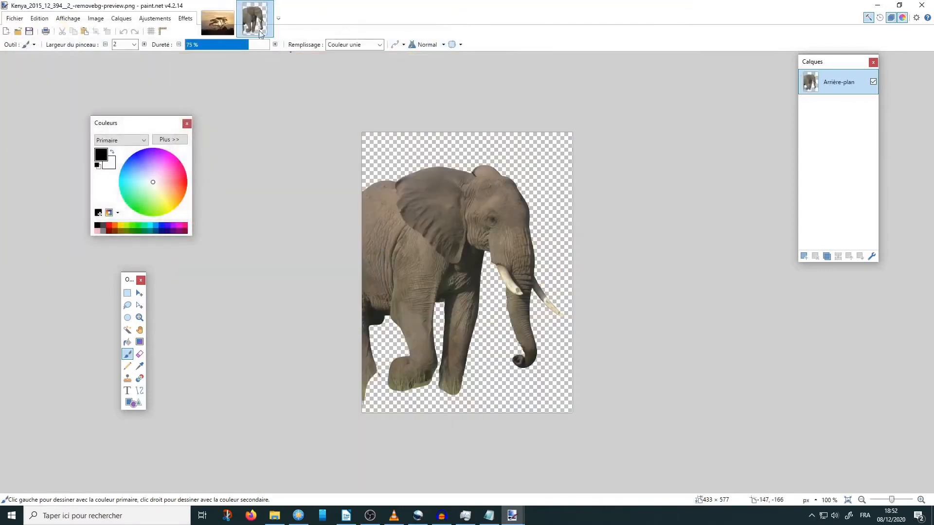
click(211, 20)
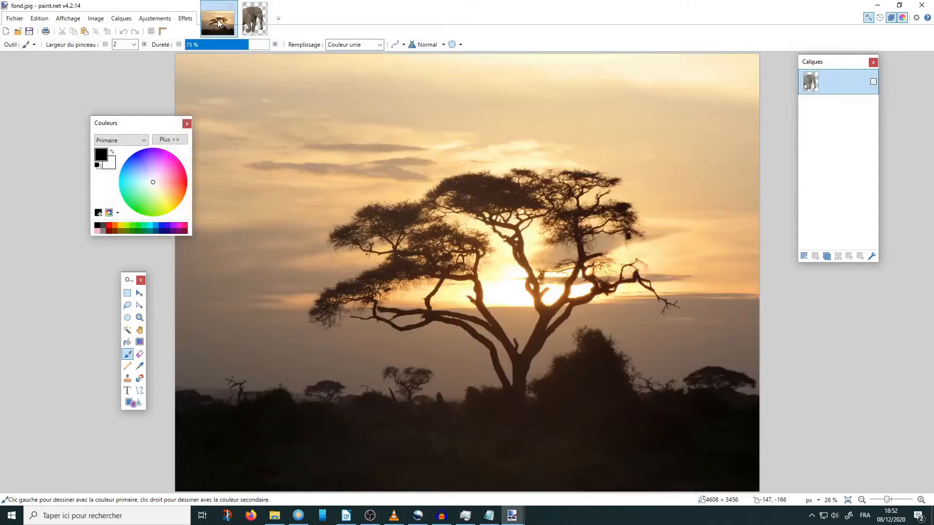
click(254, 21)
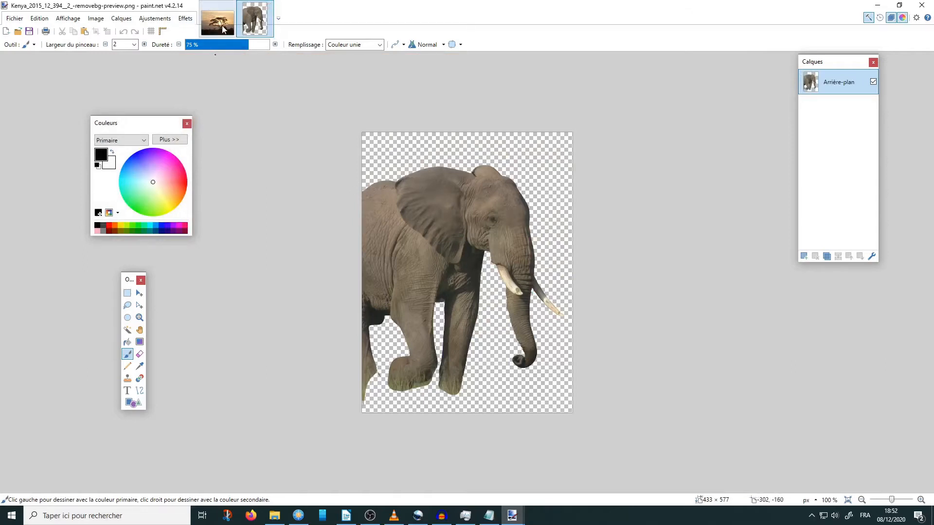
click(223, 29)
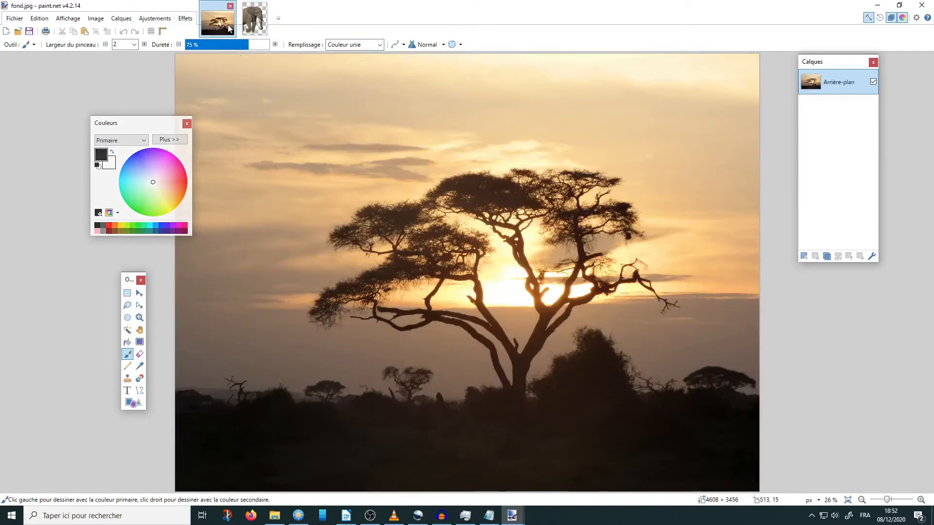
click(254, 19)
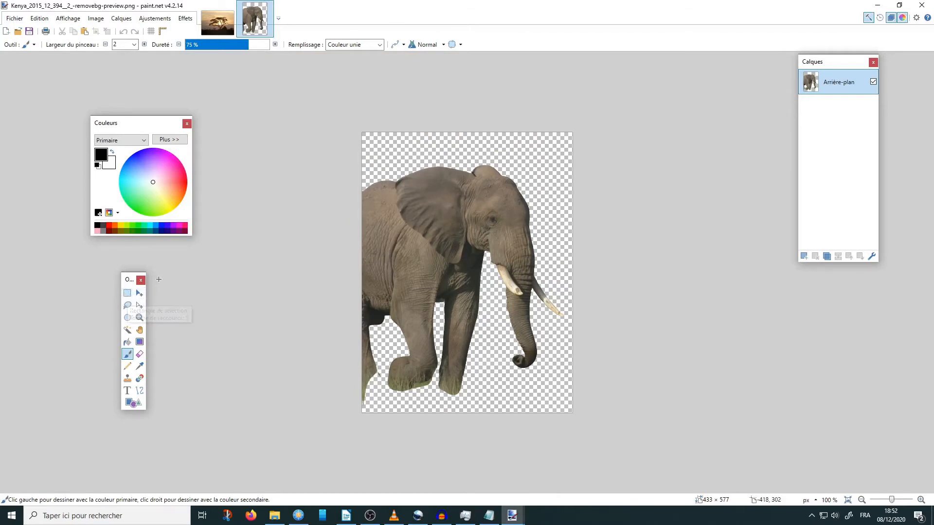
Draw a rectangular selection of about 427 × 519 px around the elephant and copy it
click(130, 295)
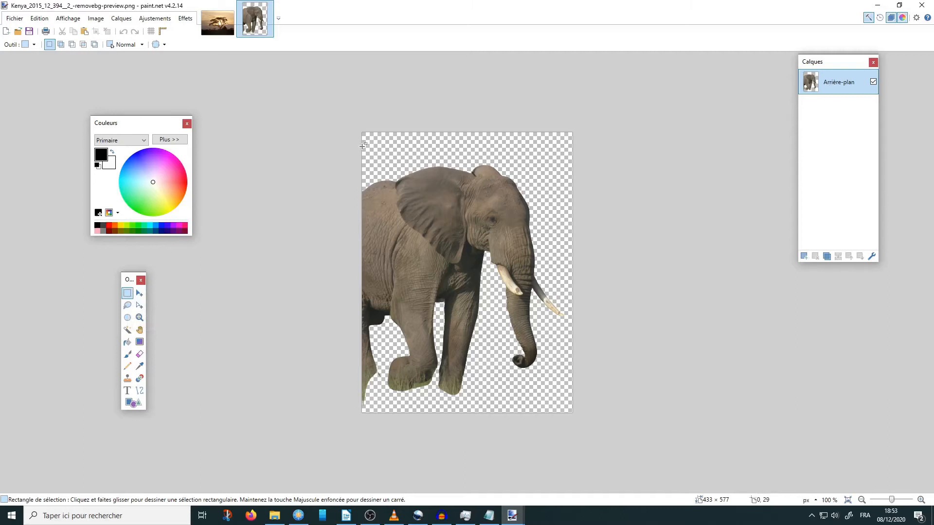
drag(363, 150, 571, 413)
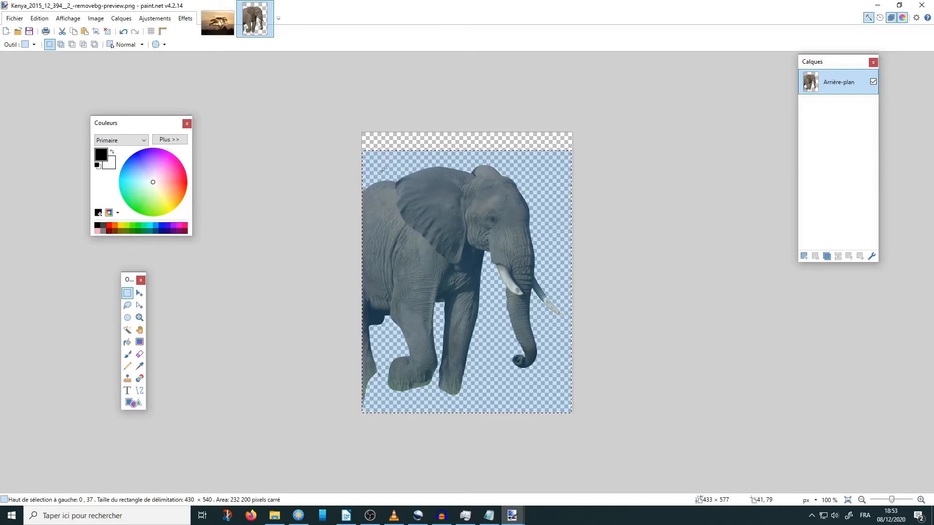
click(363, 165)
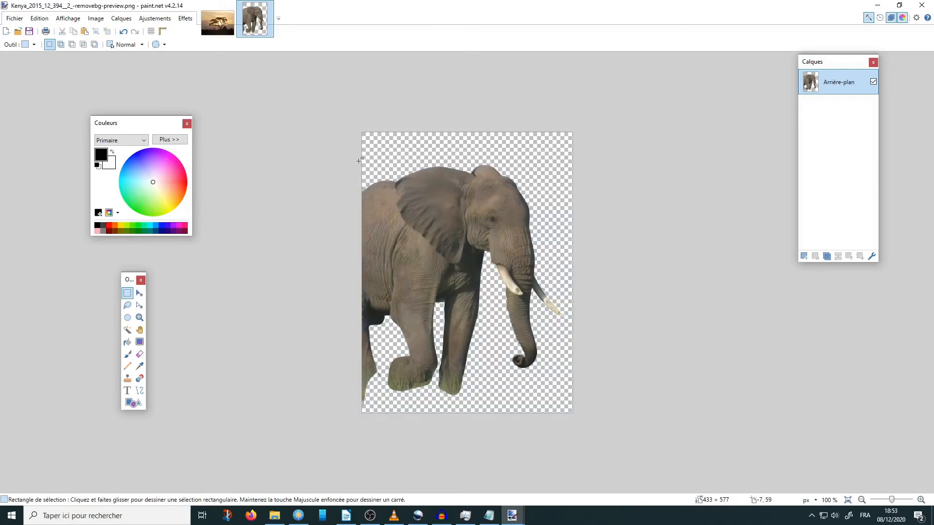
drag(362, 161, 569, 405)
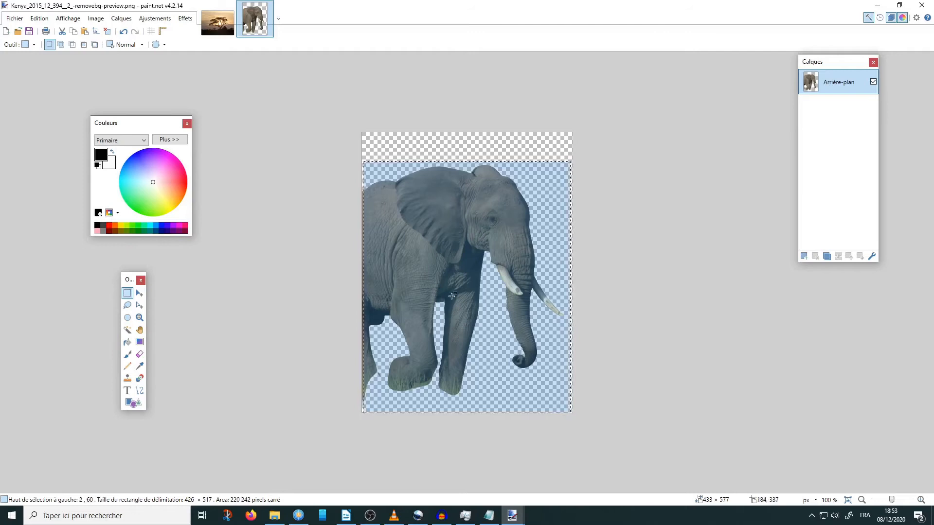
click(385, 158)
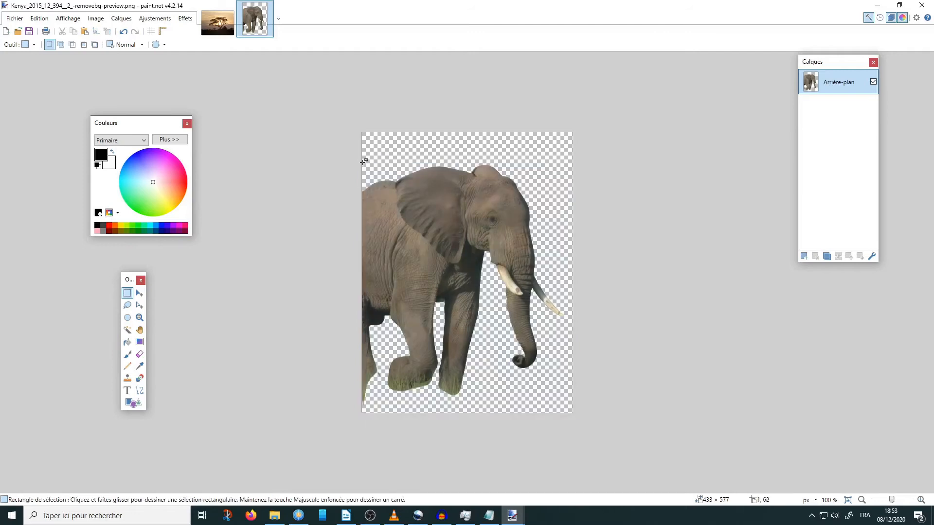
drag(362, 160, 552, 419)
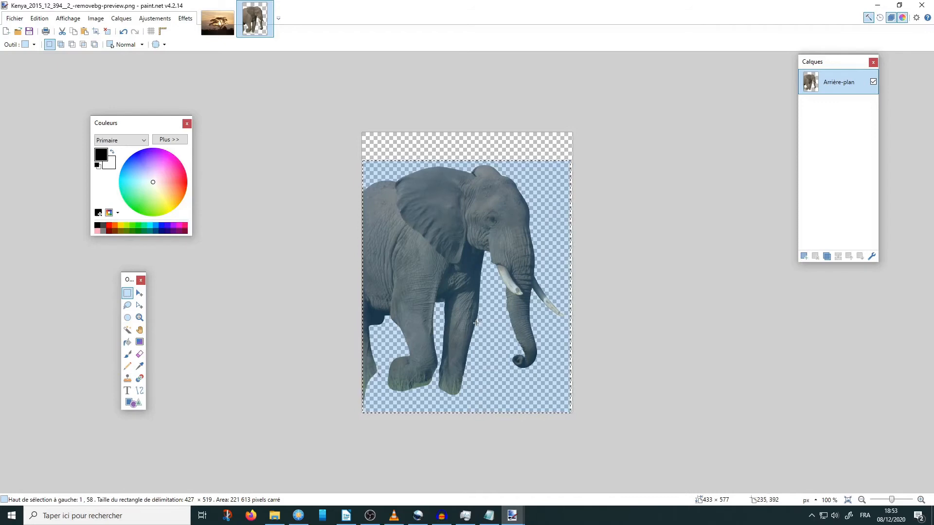
click(40, 19)
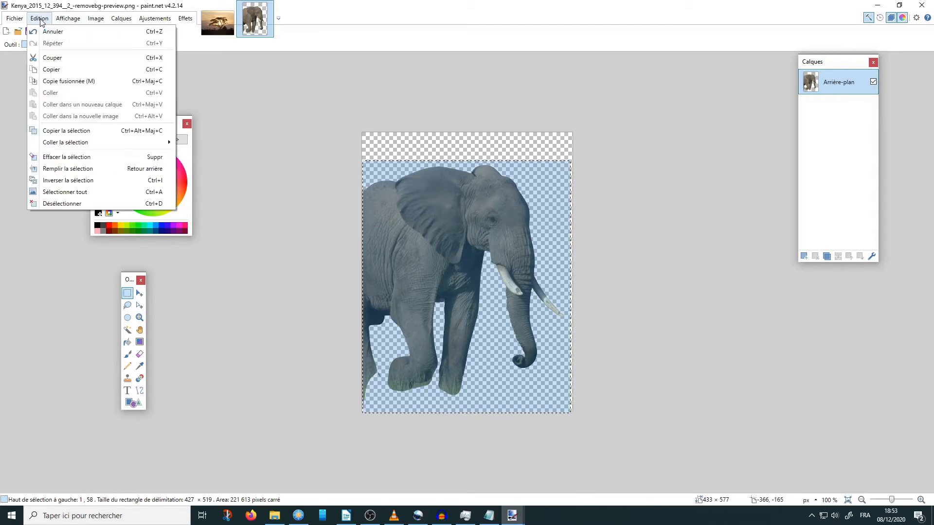
click(72, 73)
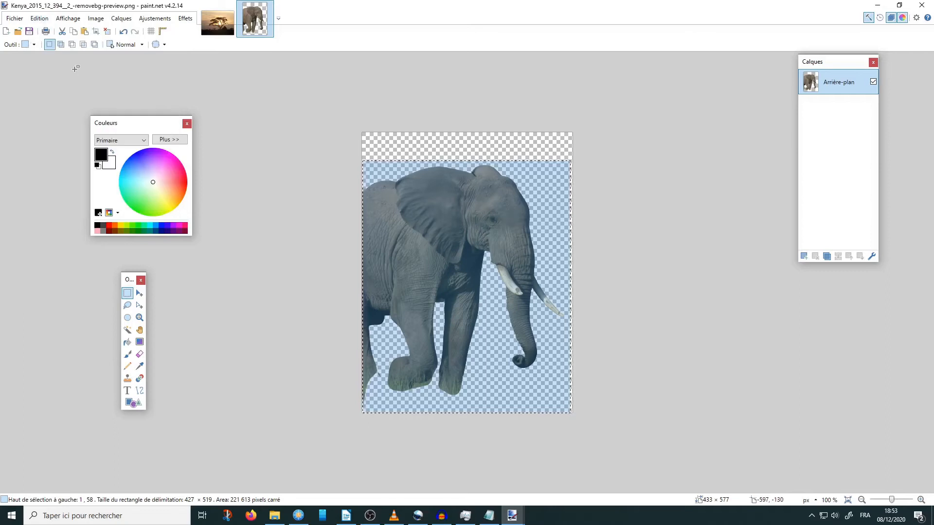
Paste the copied elephant into fond.jpg as a new layer
click(218, 20)
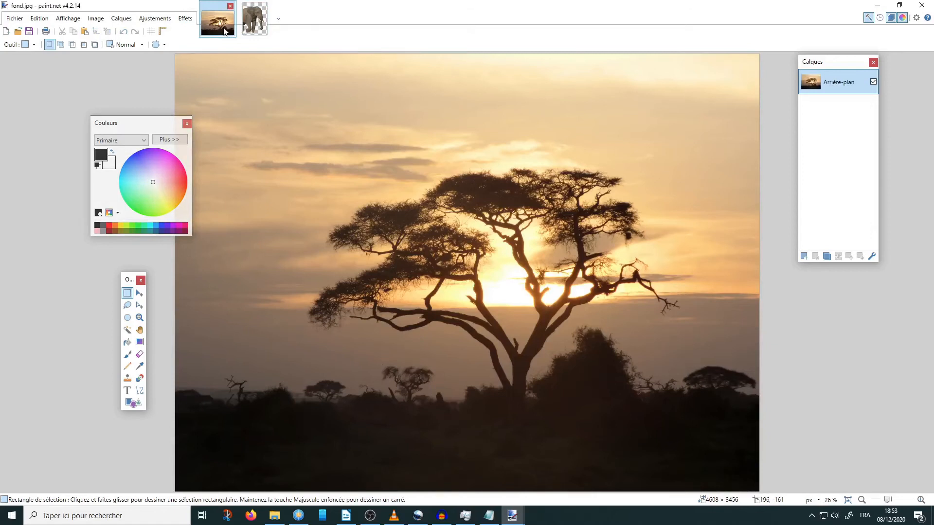
click(33, 21)
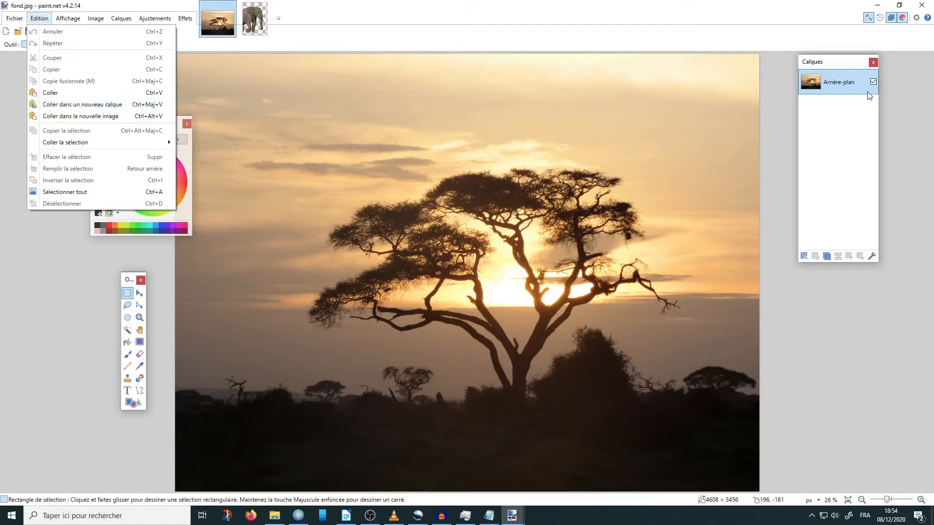
click(84, 107)
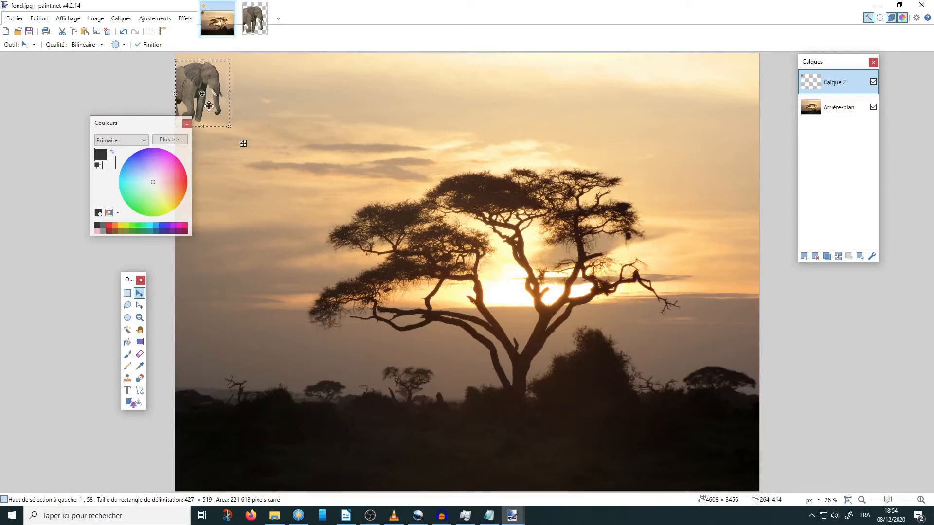
Enlarge the pasted elephant to about 1373 × 1669 px and place it in the lower-left part of the landscape
drag(209, 106, 259, 235)
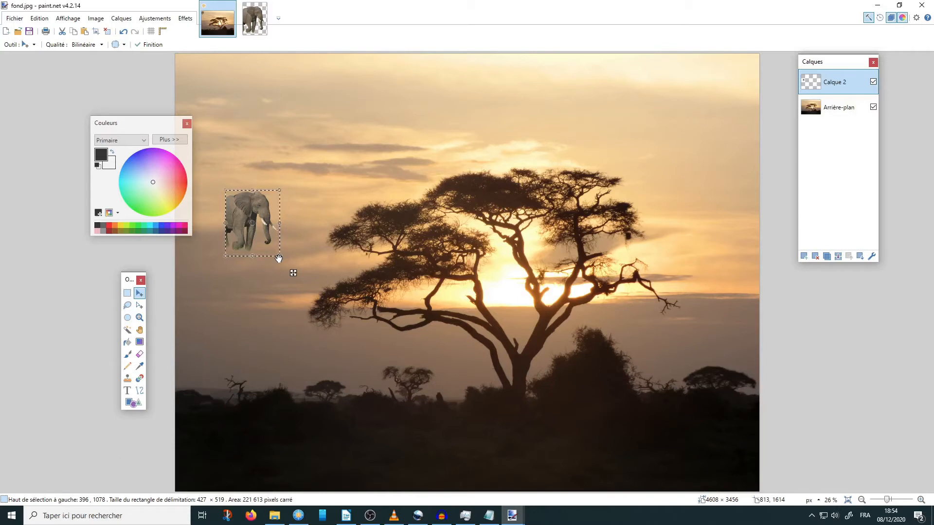
drag(278, 259, 547, 396)
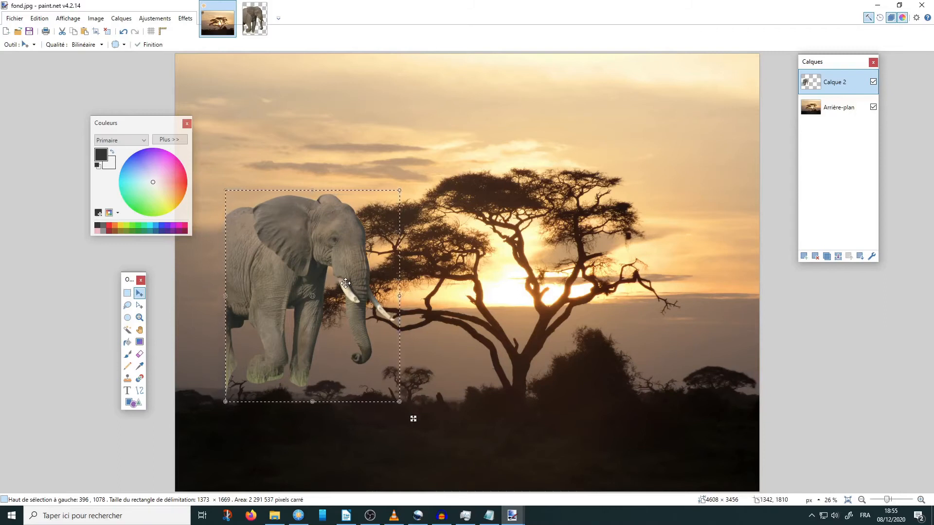
drag(341, 244, 288, 293)
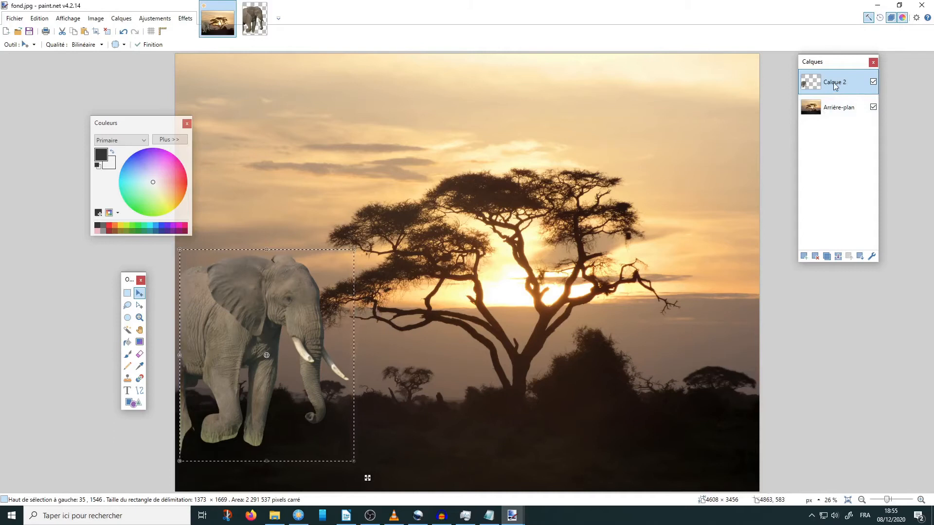
Rename the elephant's layer as éléphant and lower the elephant to the bottom edge of the landscape
click(871, 257)
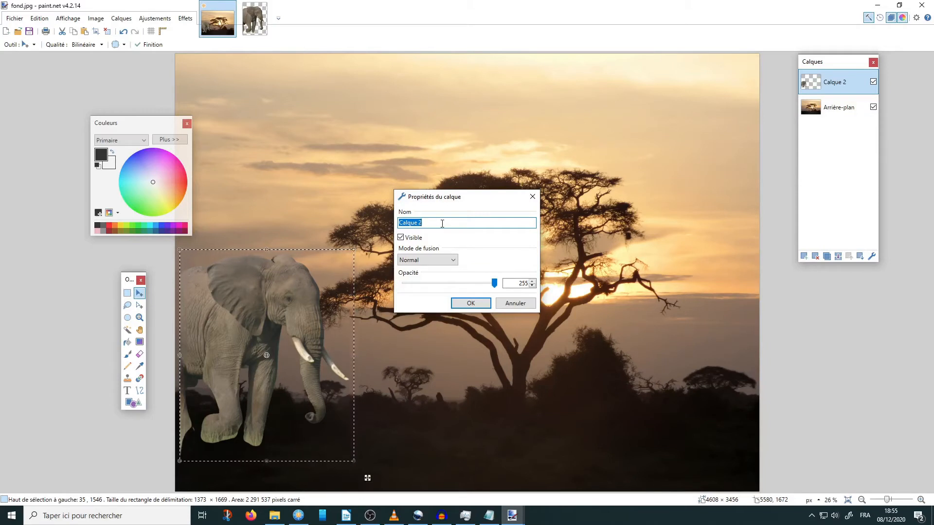
text(éléphant)
click(478, 302)
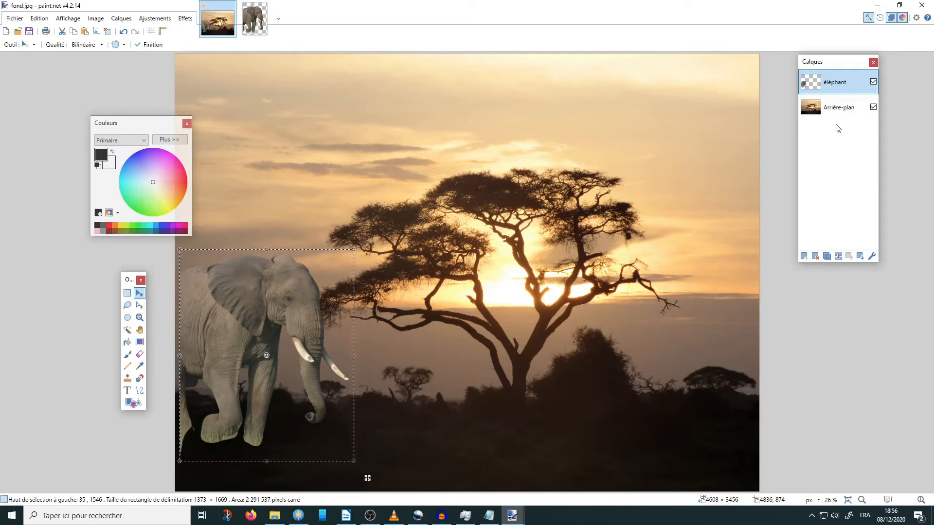
mouse_move(304, 329)
mouse_down()
mouse_move(327, 334)
mouse_move(301, 344)
mouse_up()
drag(274, 306, 275, 320)
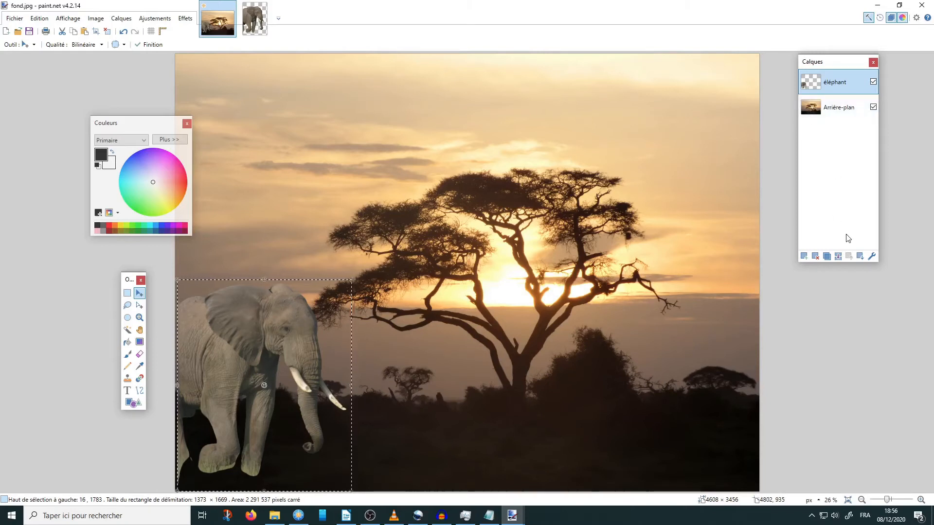
Move the Arrière-plan layer above the éléphant layer in the layer order
click(833, 113)
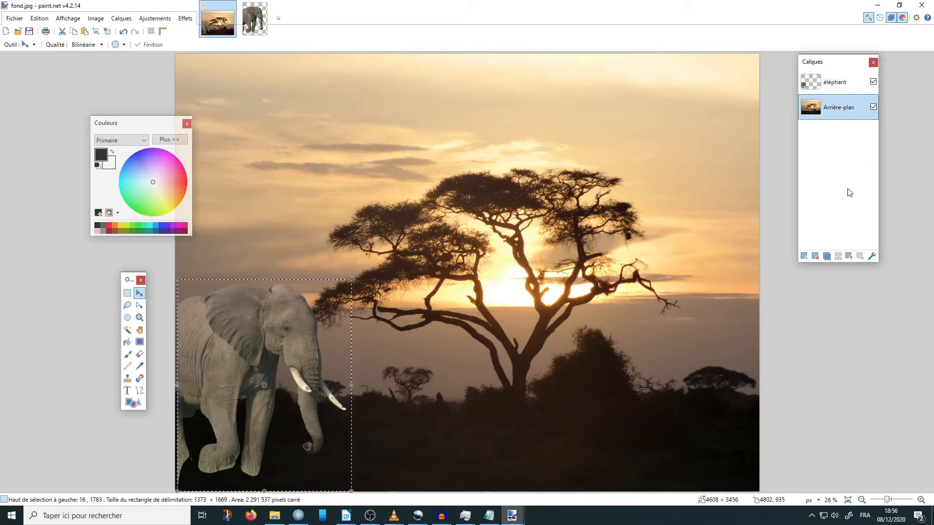
click(834, 86)
click(837, 116)
drag(829, 112, 829, 85)
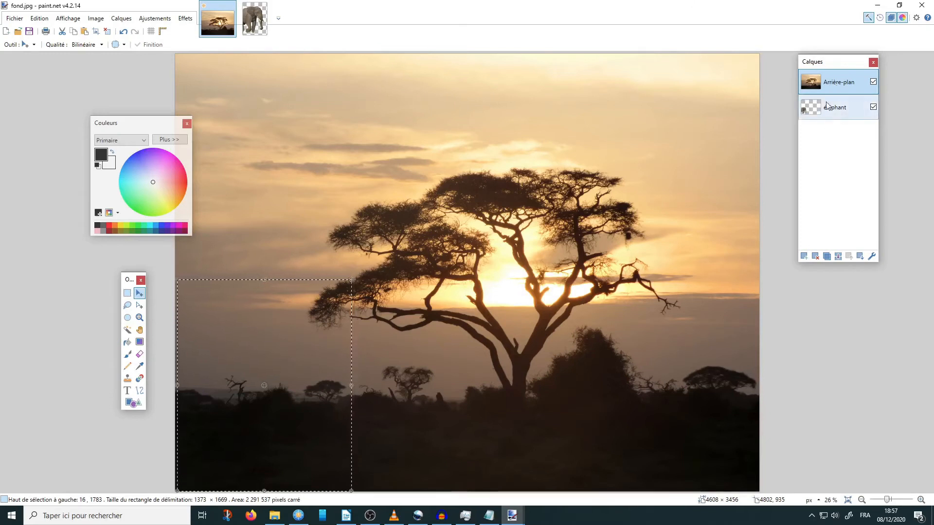
Move the Arrière-plan layer back below the éléphant layer and undo a trial rotation of the selected area on the background
drag(829, 81, 847, 131)
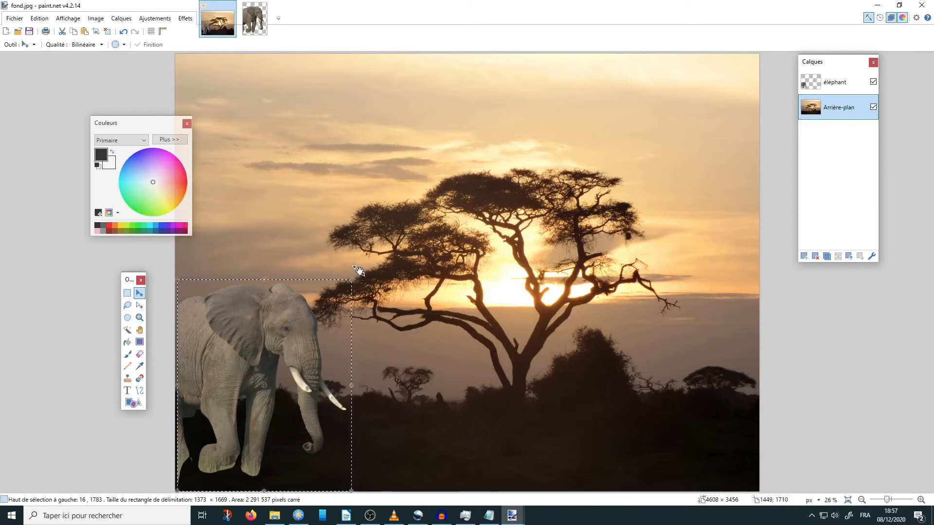
drag(358, 271, 321, 248)
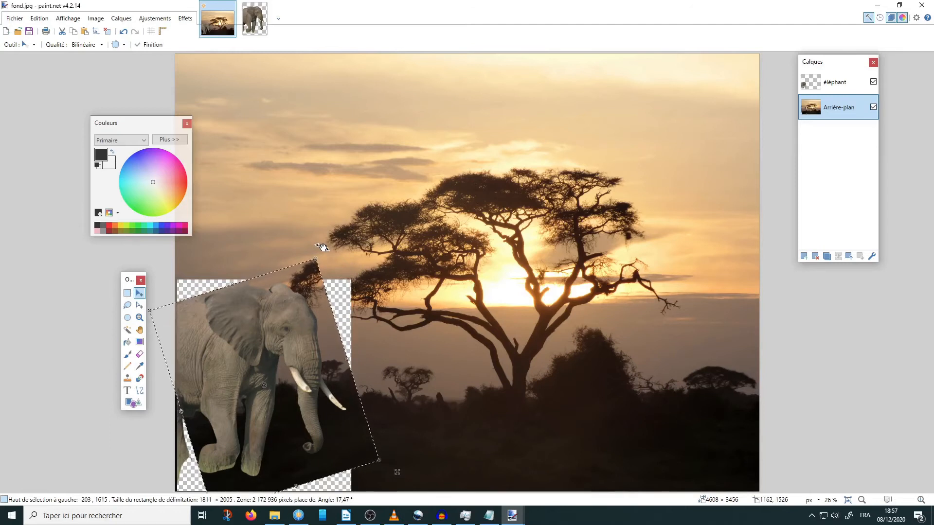
key(ctrl+z)
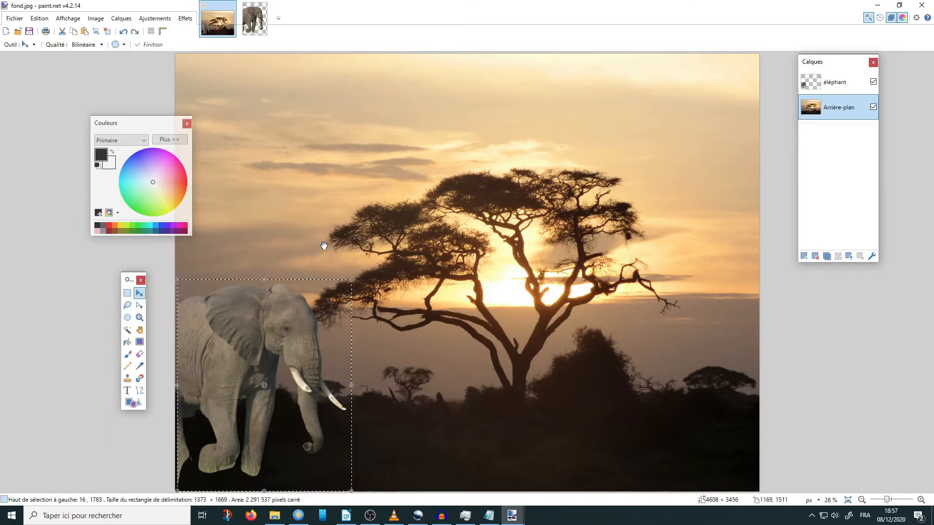
Rotate the elephant by about 1° on the éléphant layer, keeping it in the lower-left corner of the landscape
click(833, 83)
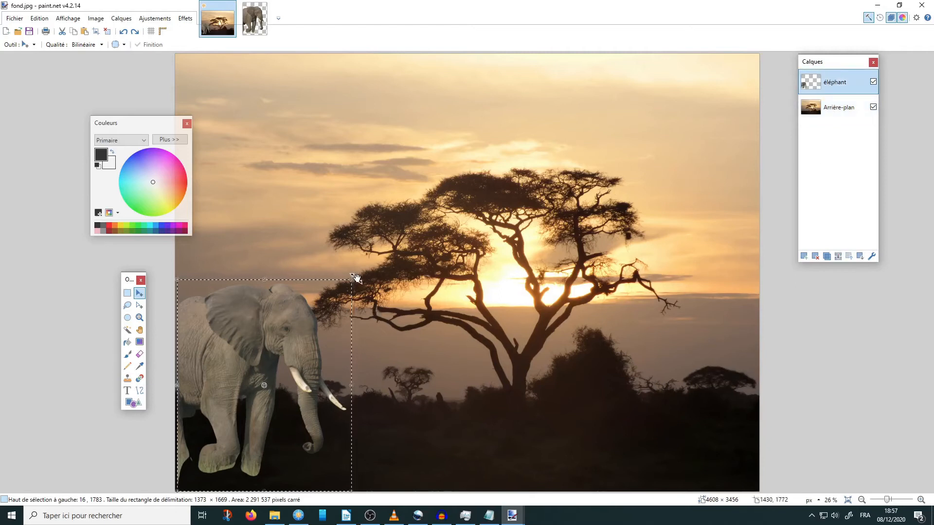
mouse_move(357, 278)
mouse_down()
mouse_move(333, 255)
mouse_move(388, 327)
mouse_move(362, 265)
mouse_up()
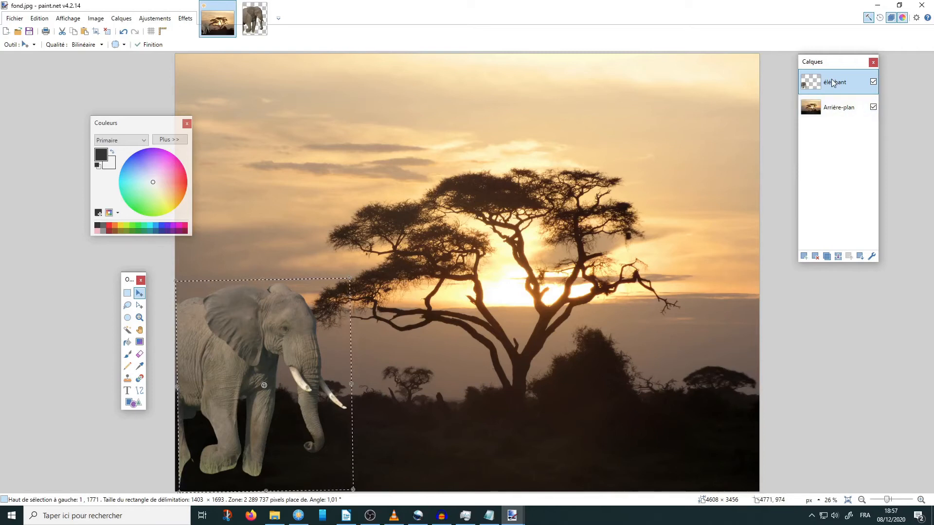
click(843, 117)
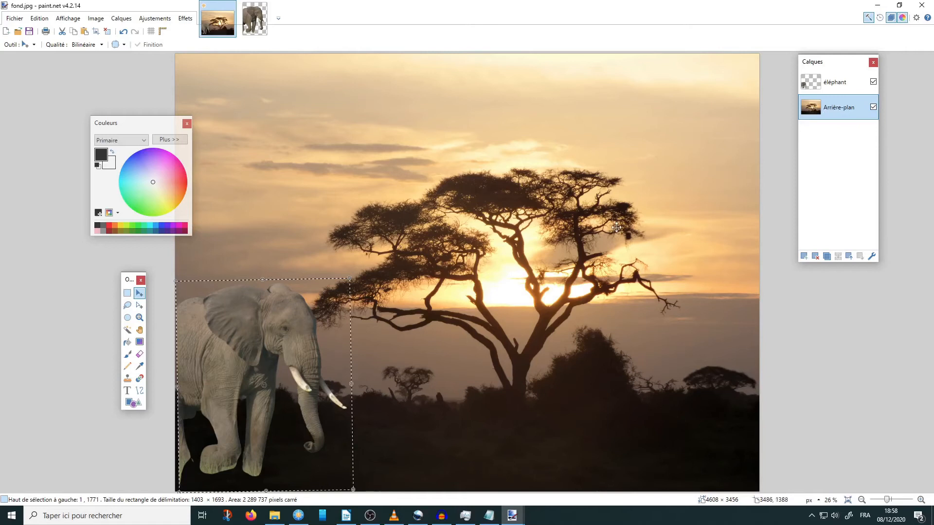
click(843, 82)
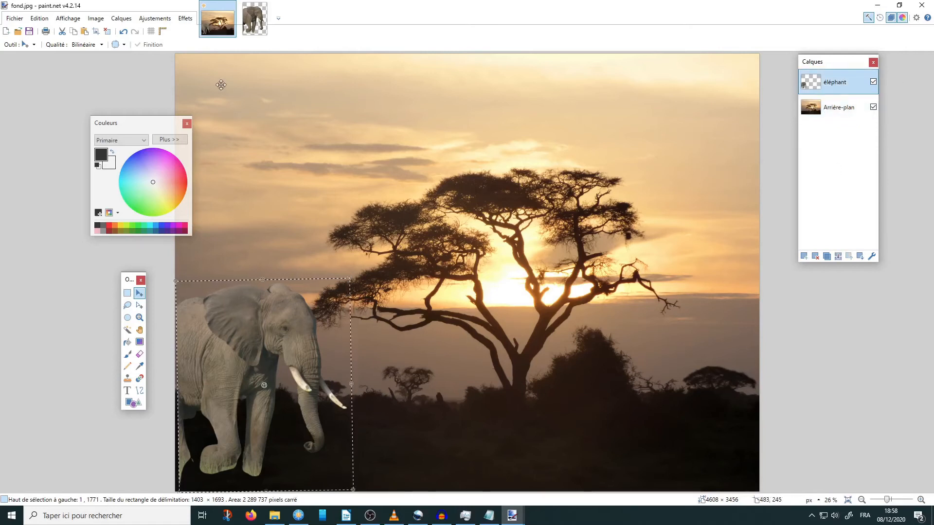
Open the cut-out gazelle image Kenya_2015_12_055__2_-removebg-preview.png from the travail_images folder
click(18, 32)
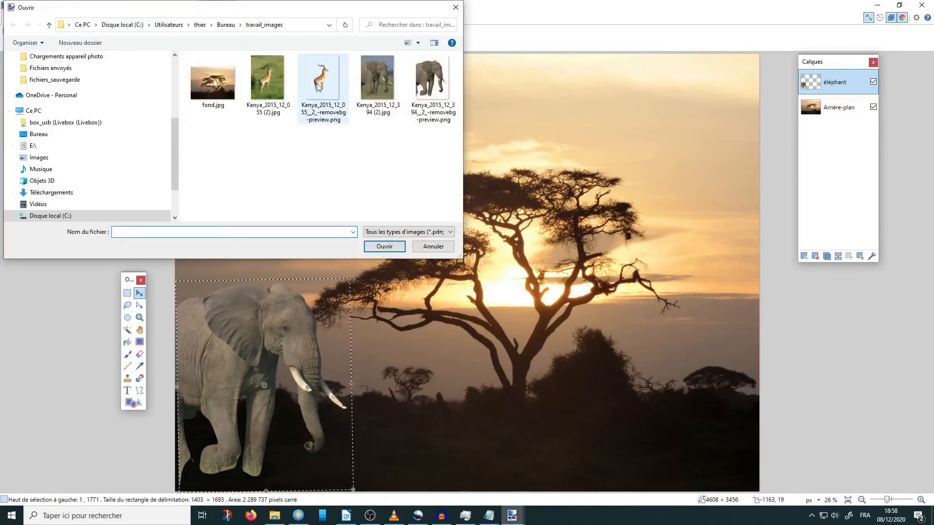
click(317, 85)
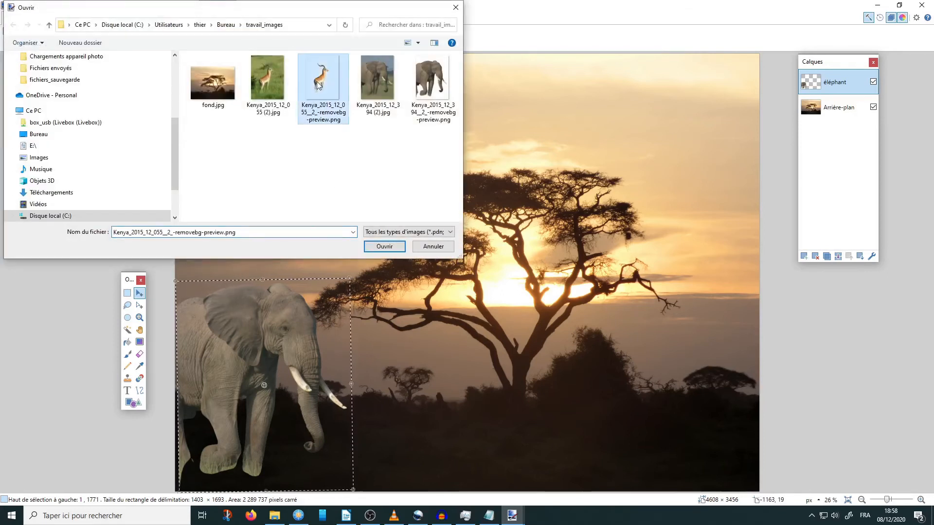
click(384, 246)
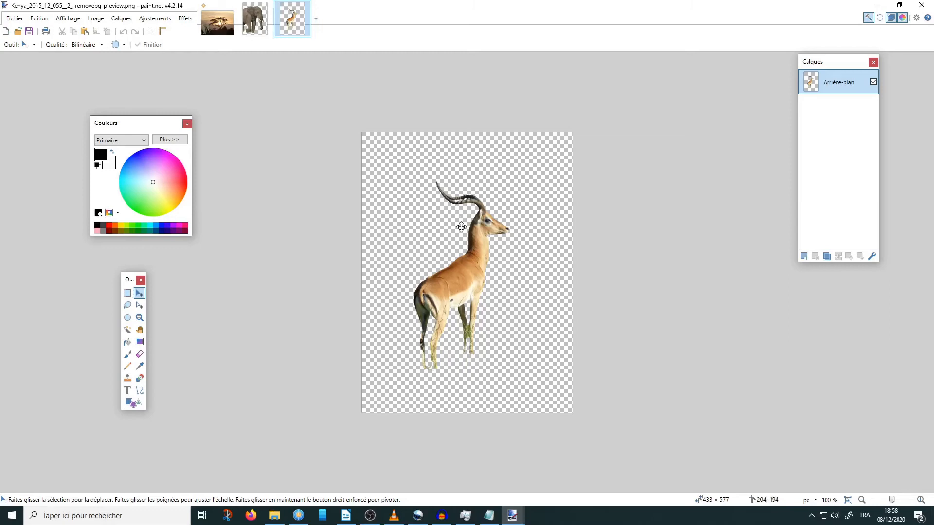
Flip the gazelle image horizontally so that the animal faces left
click(218, 32)
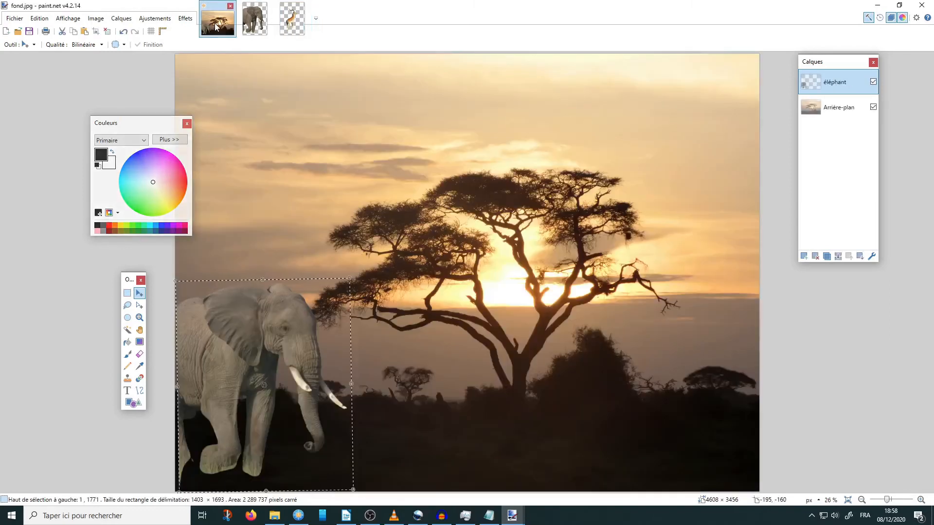
click(291, 18)
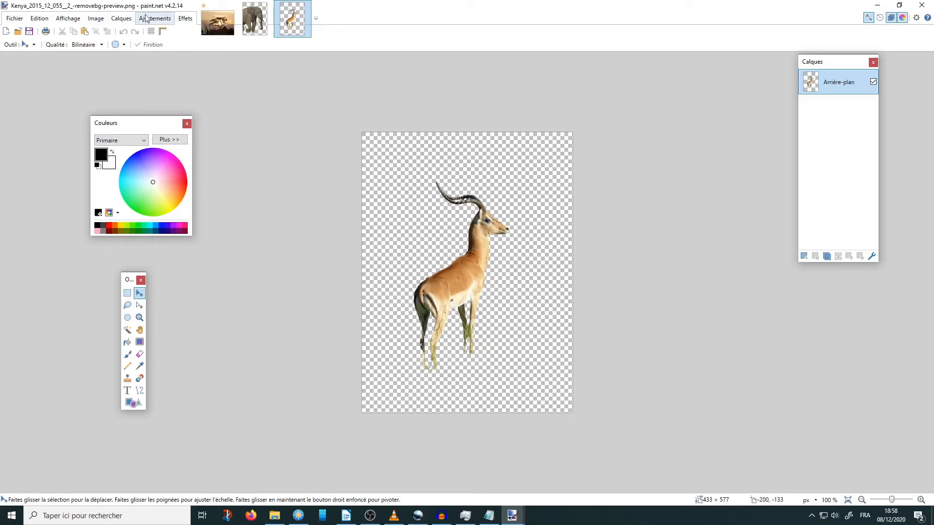
click(95, 20)
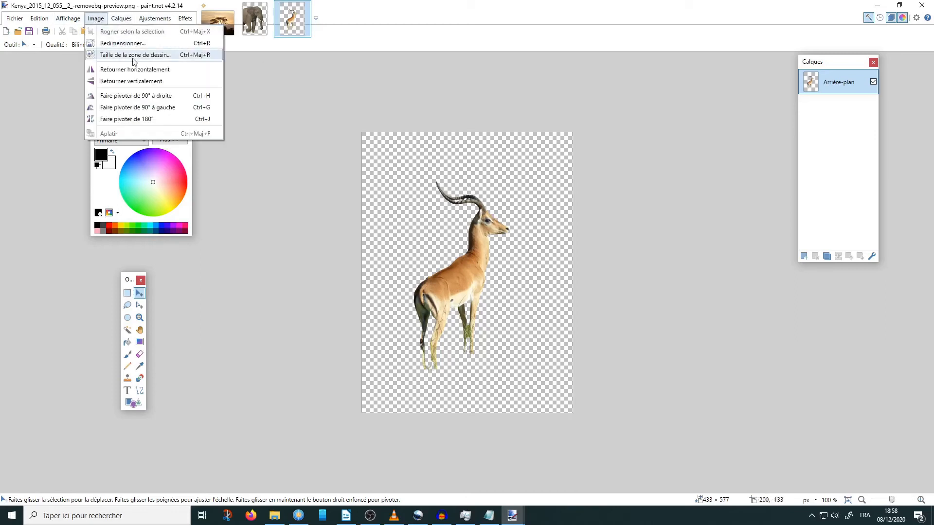
click(159, 73)
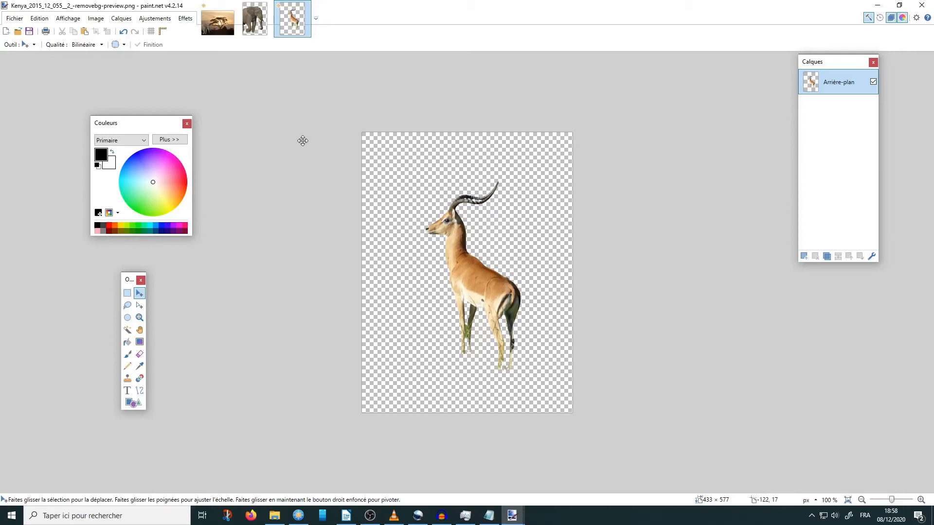
Copy a rectangular area of about 254 × 421 px around the gazelle and paste it into fond.jpg as a new layer
click(128, 293)
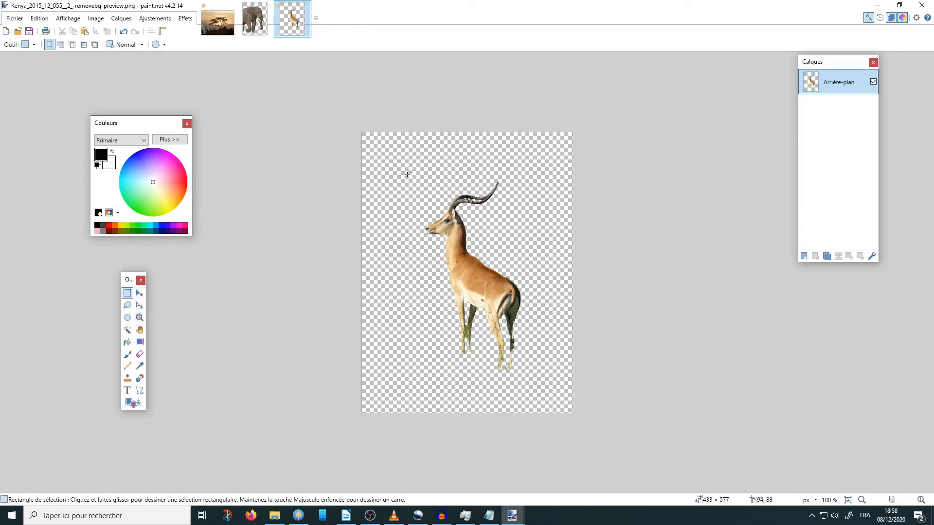
drag(405, 172, 529, 377)
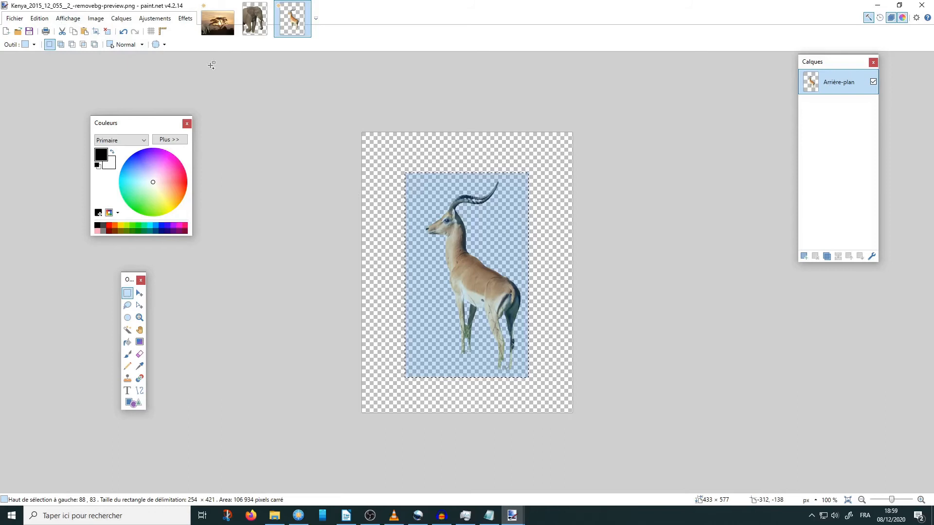
click(217, 20)
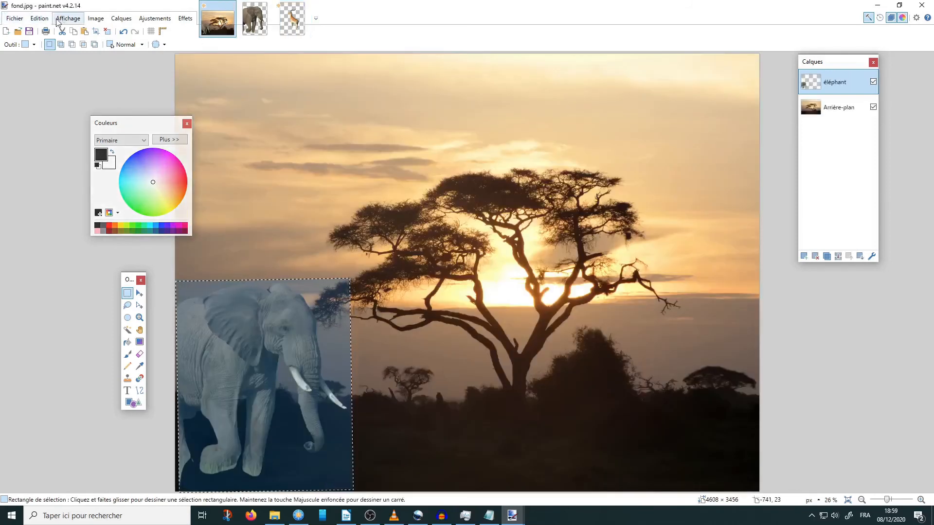
click(36, 22)
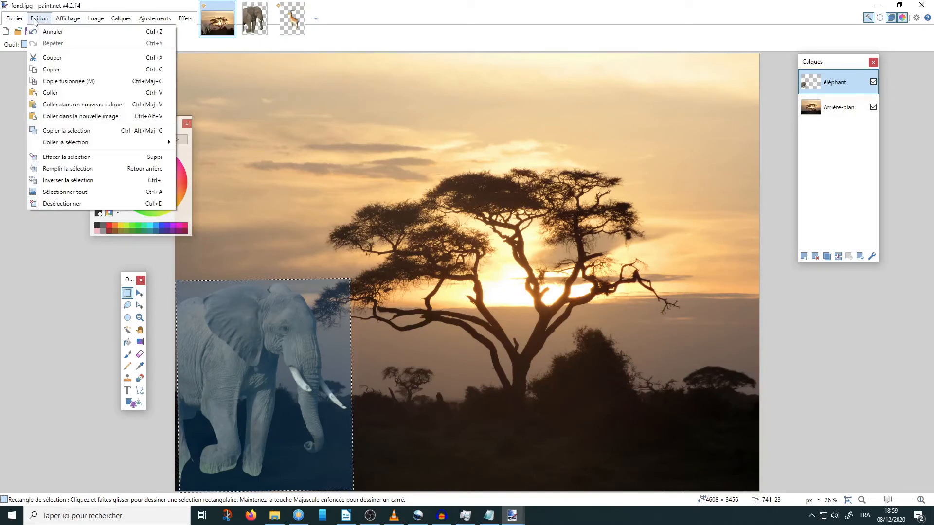
click(119, 110)
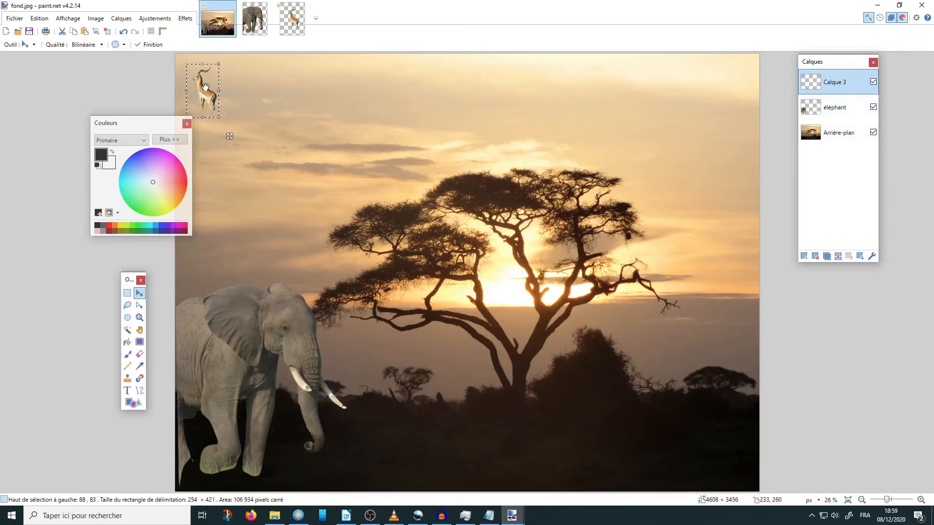
Rename the pasted gazelle's layer as Gazelle
click(870, 257)
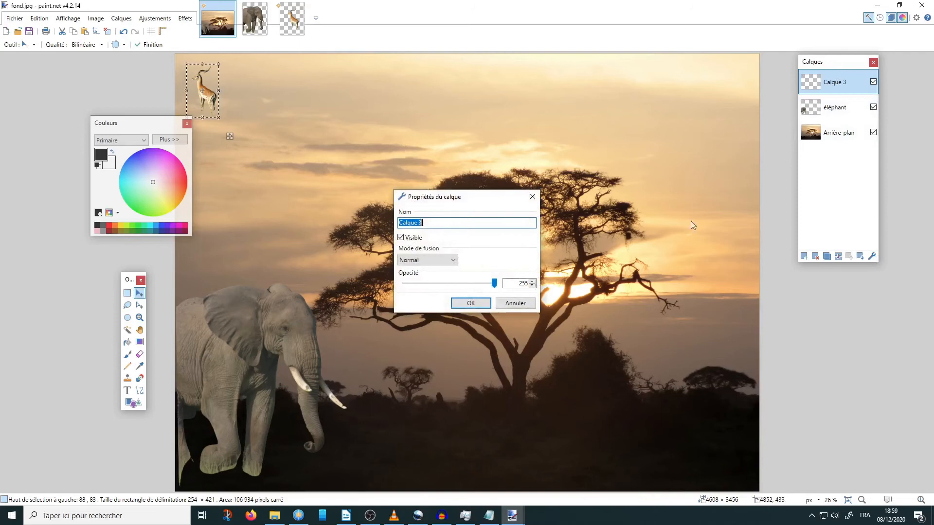
text(Gazelle)
click(471, 303)
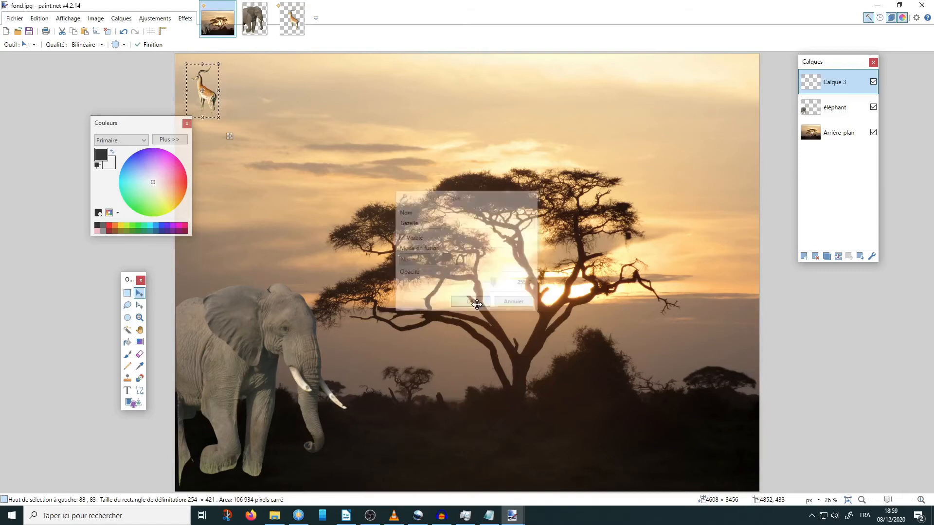
click(872, 256)
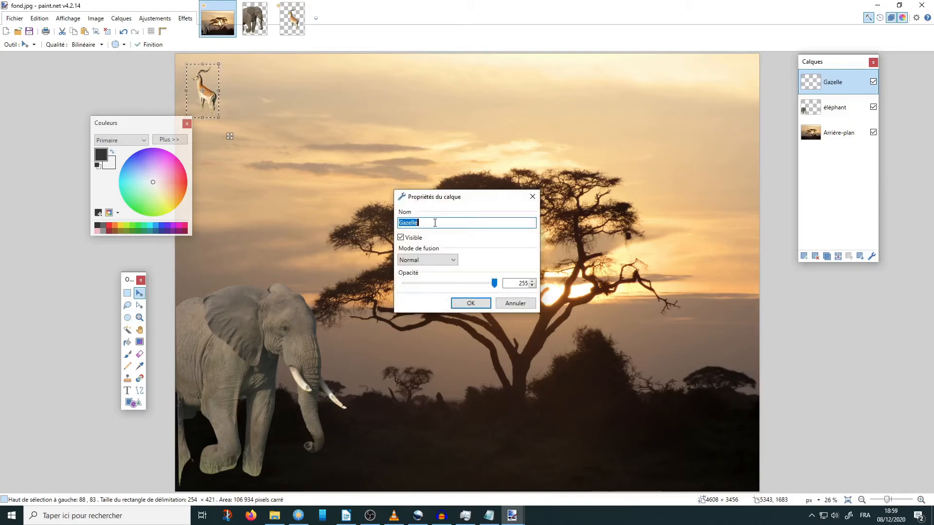
click(473, 299)
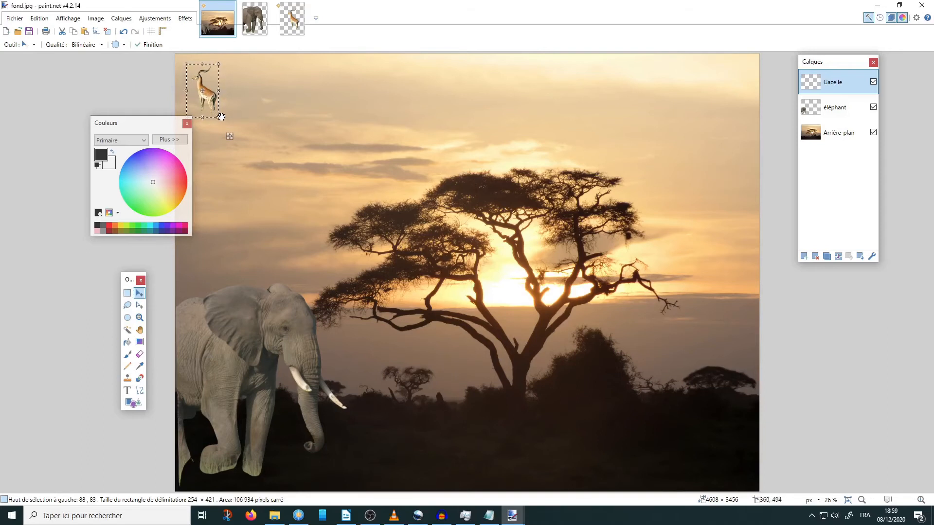
Enlarge the gazelle to about 973 × 1613 px and place it in the lower-right part of the landscape
drag(218, 116, 382, 268)
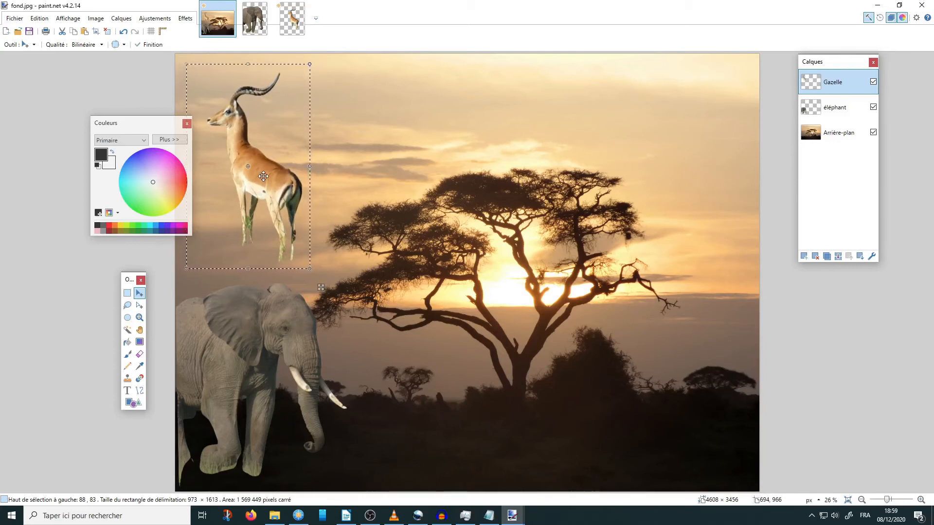
drag(263, 176, 708, 389)
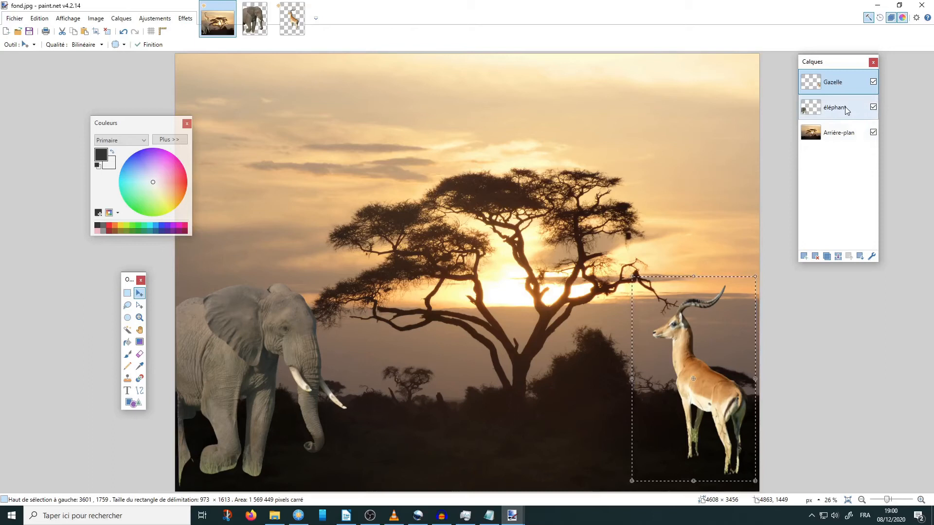
mouse_move(701, 370)
mouse_down()
mouse_move(319, 353)
mouse_move(500, 348)
mouse_move(698, 362)
mouse_up()
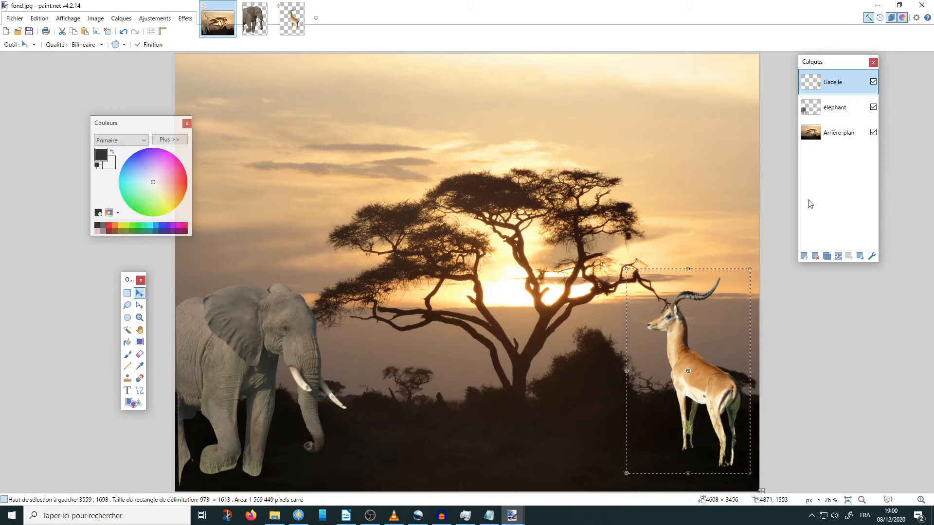
Add a new layer above the Gazelle layer and name it Textes
click(124, 20)
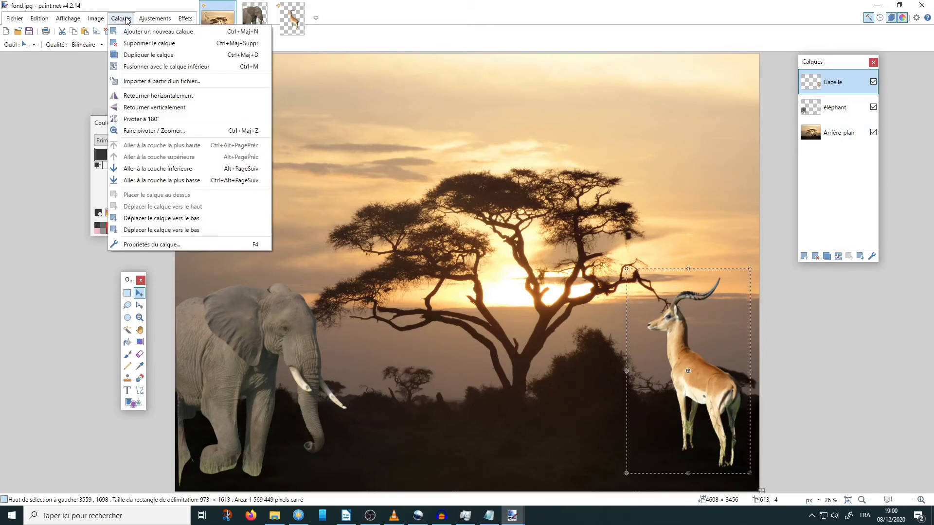
click(138, 37)
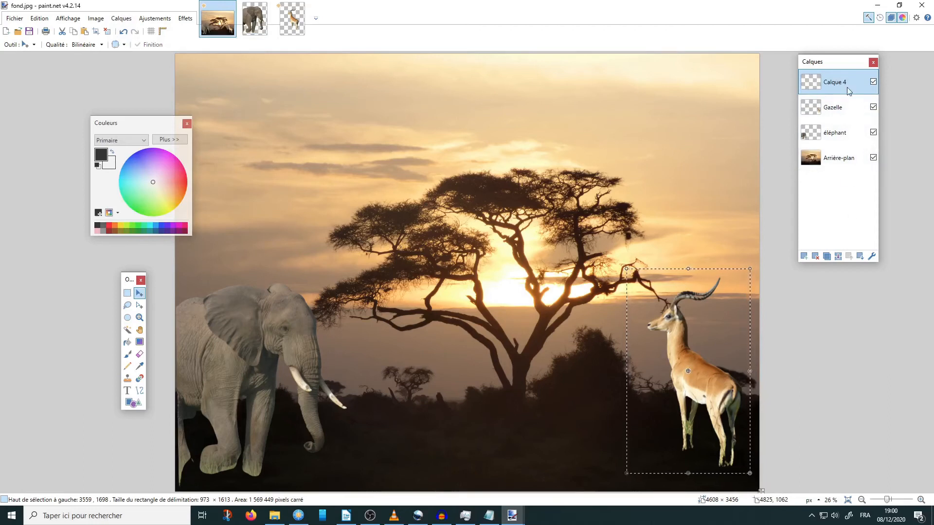
click(871, 256)
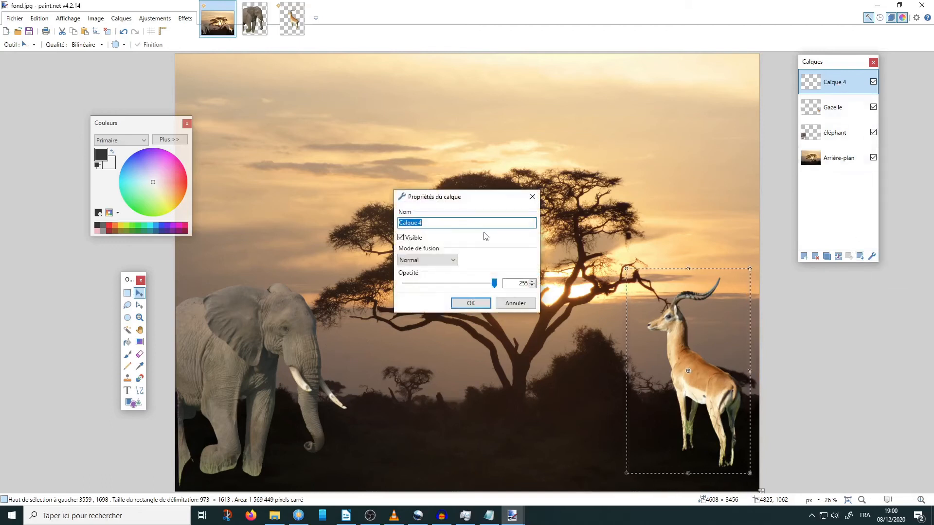
text(Te)
click(470, 303)
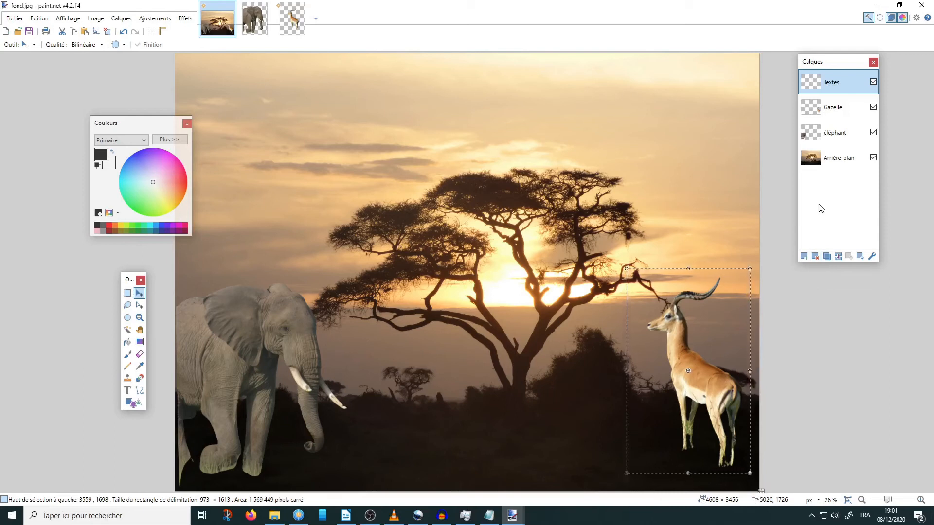
Clear the selection around the gazelle and keep the Textes layer active
click(43, 20)
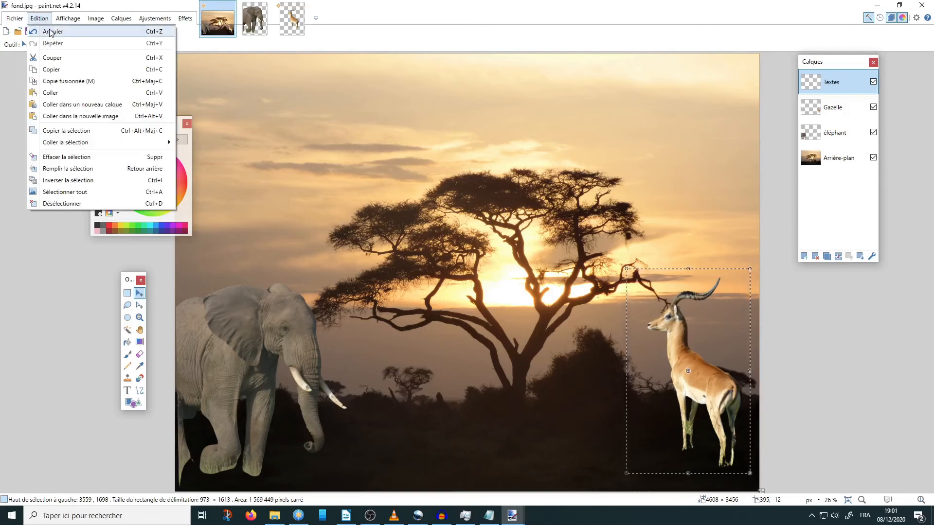
click(92, 203)
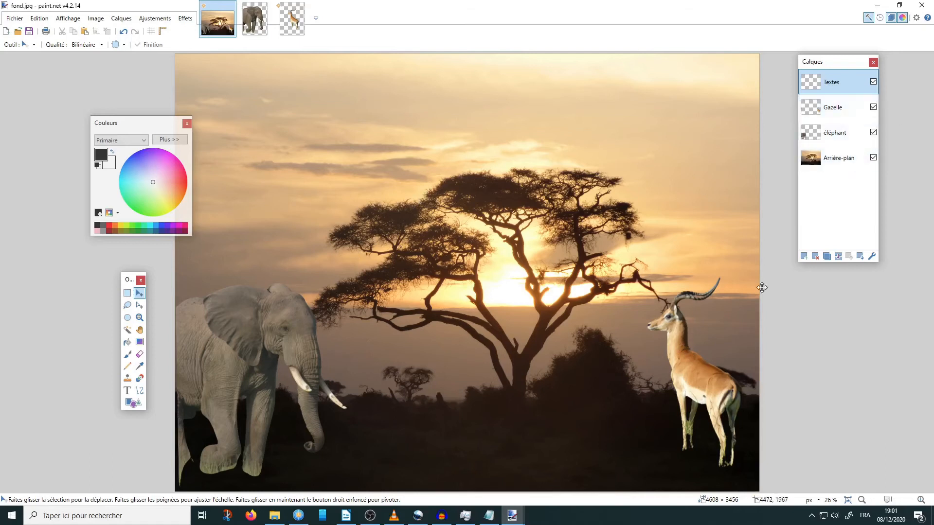
click(833, 107)
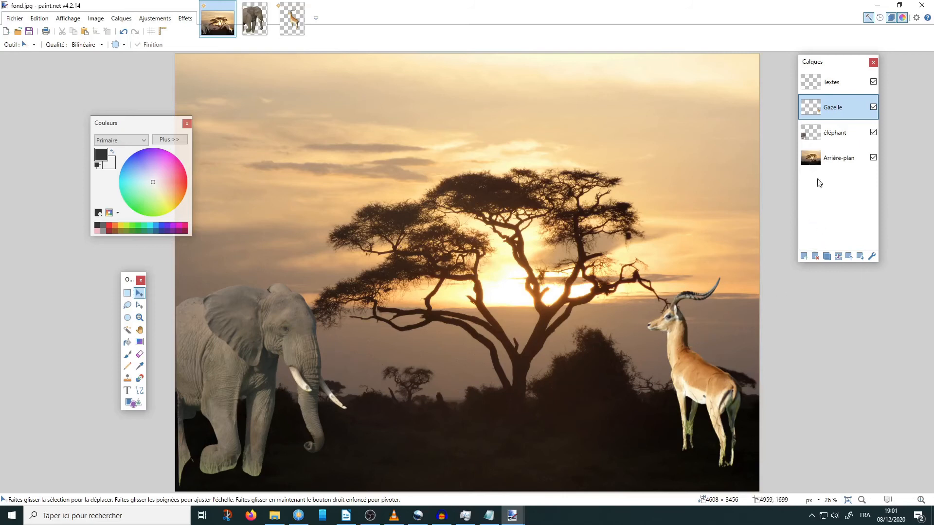
click(839, 81)
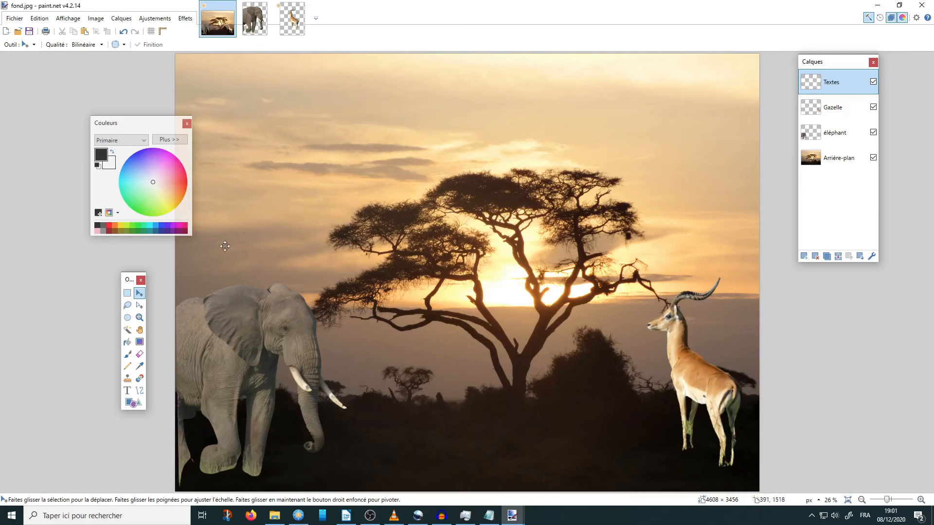
Write "Bonne année 2021" in red Calibri at size 72 in the sky above the tree
click(128, 391)
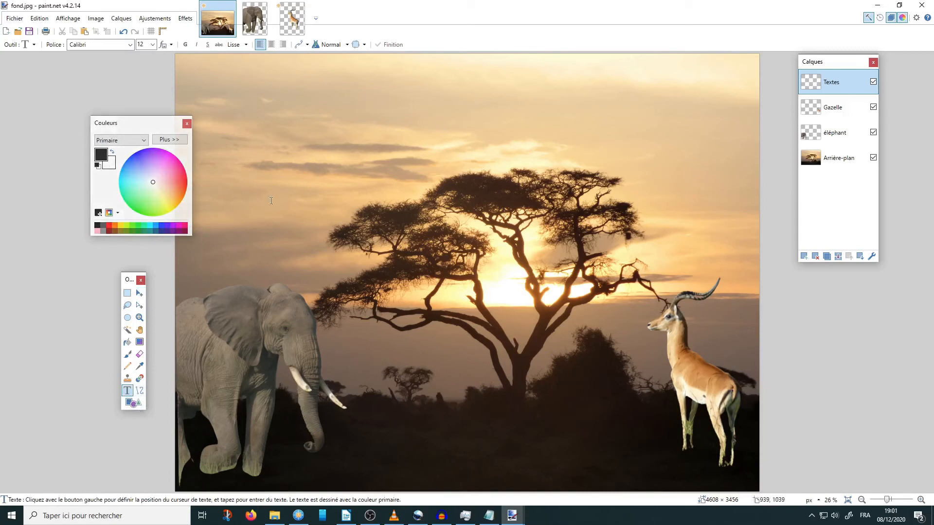
click(114, 226)
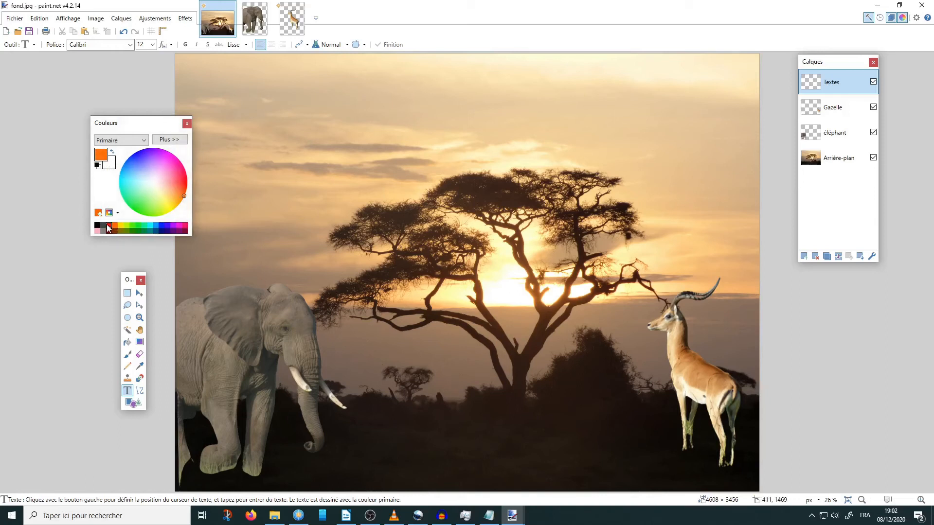
click(109, 226)
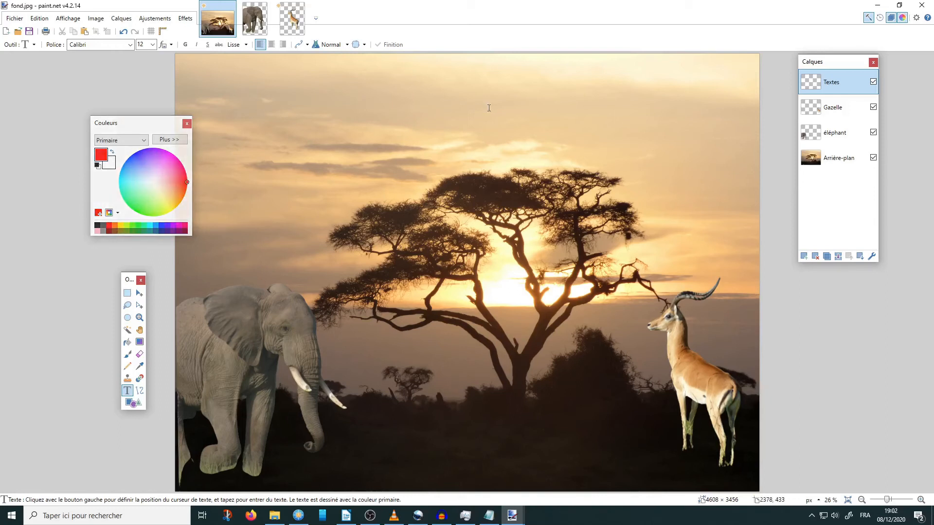
click(430, 98)
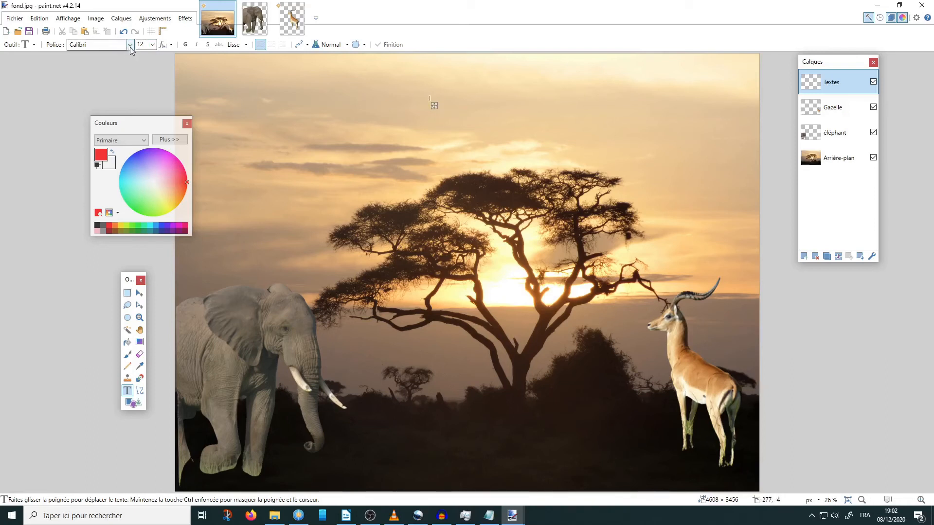
click(152, 44)
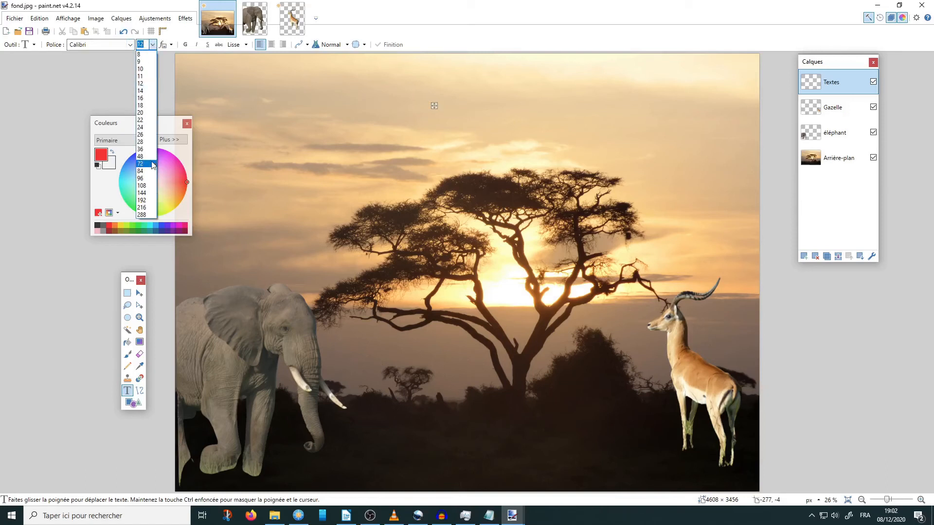
click(151, 166)
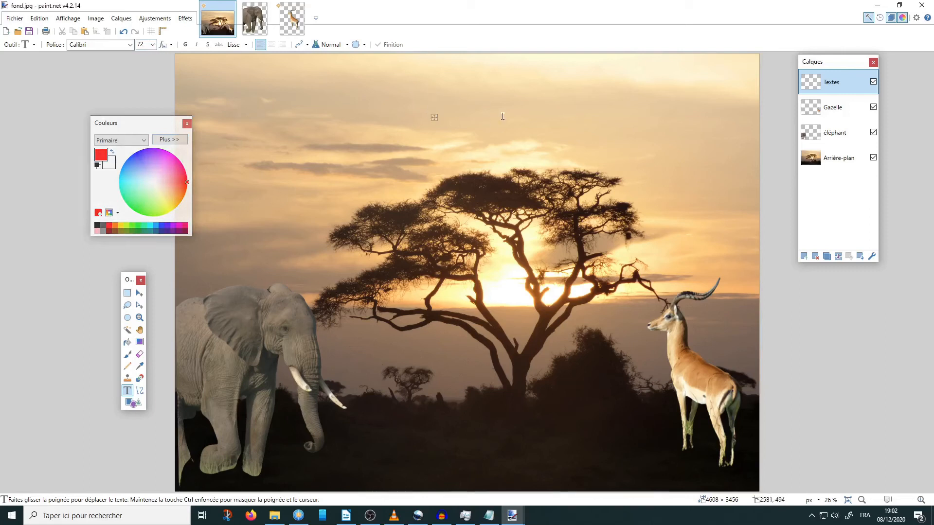
text(Bo)
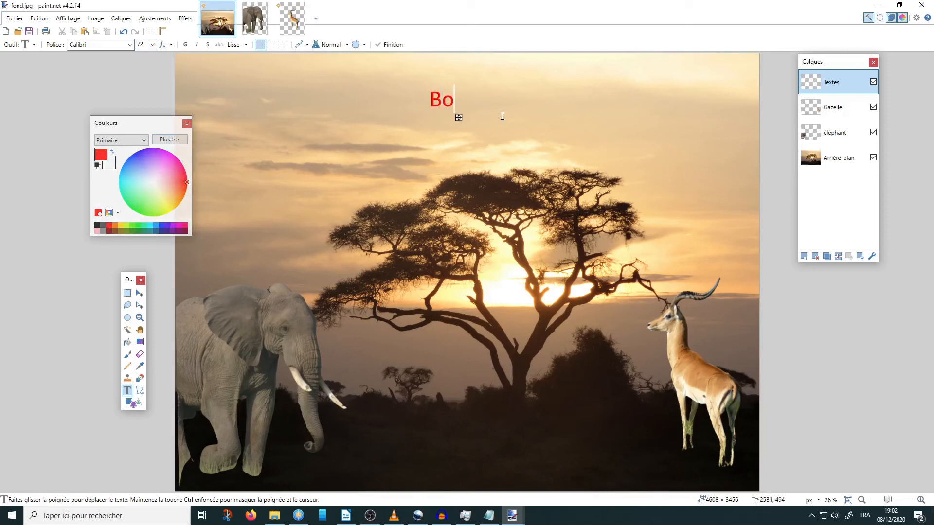
text(nne an)
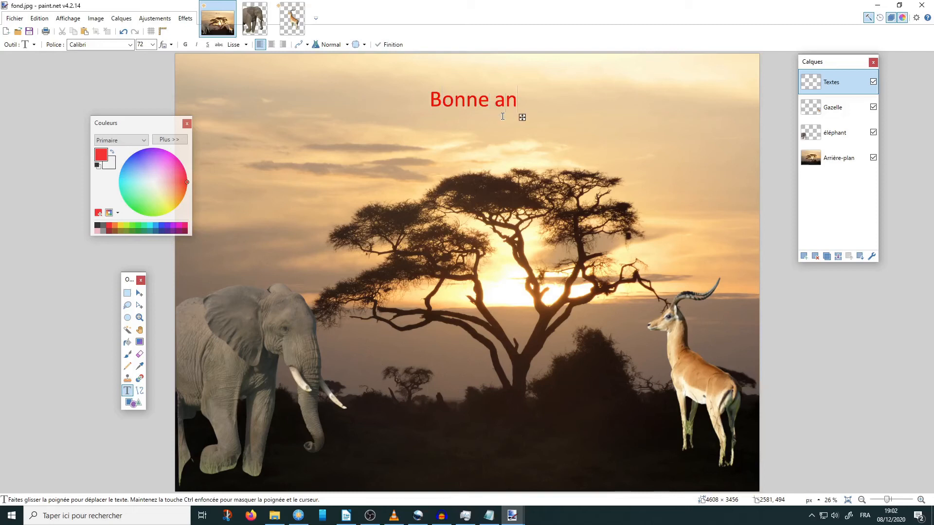
text(née 2021)
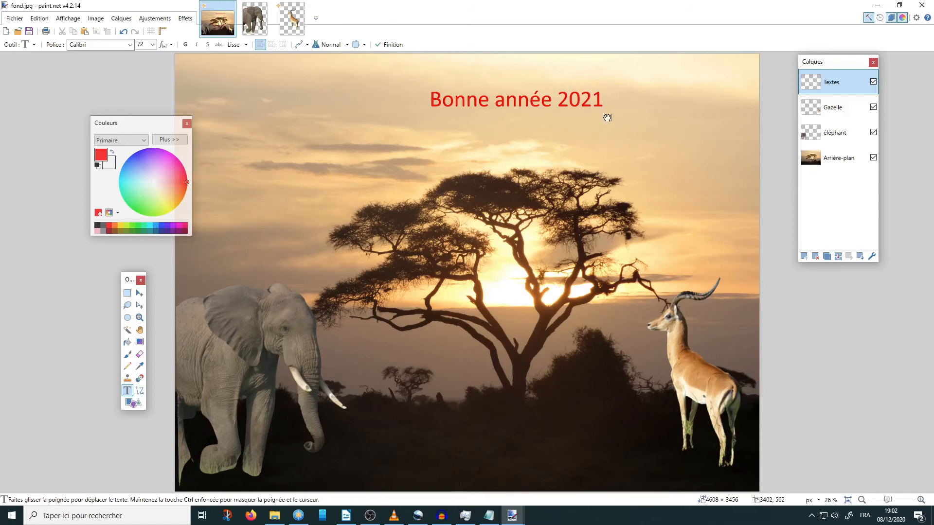
Move the greeting text slightly down and to the left in the sky, and increase its font size to 108
drag(609, 118, 575, 136)
click(152, 44)
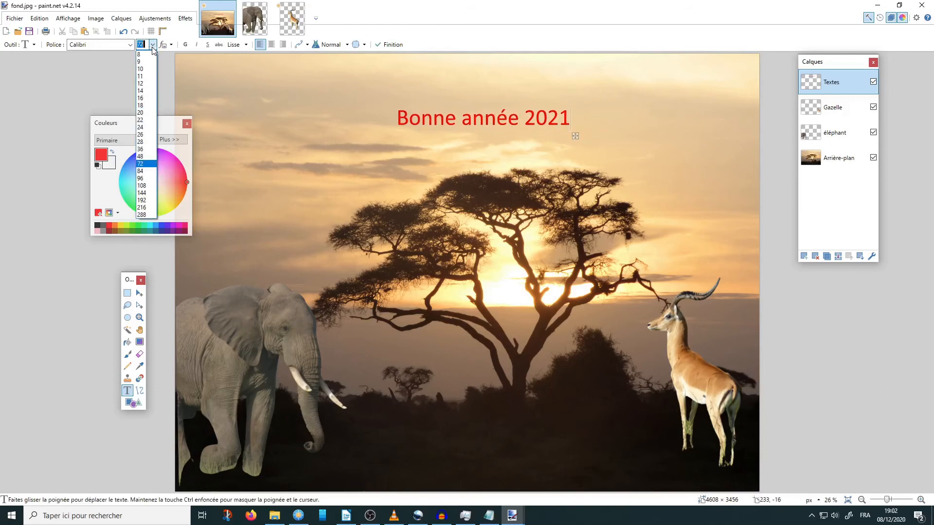
click(141, 178)
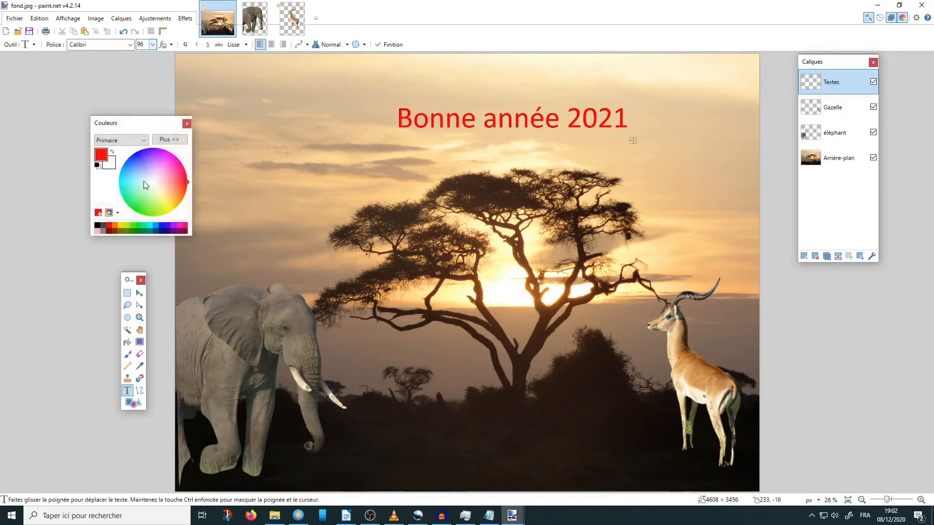
click(152, 44)
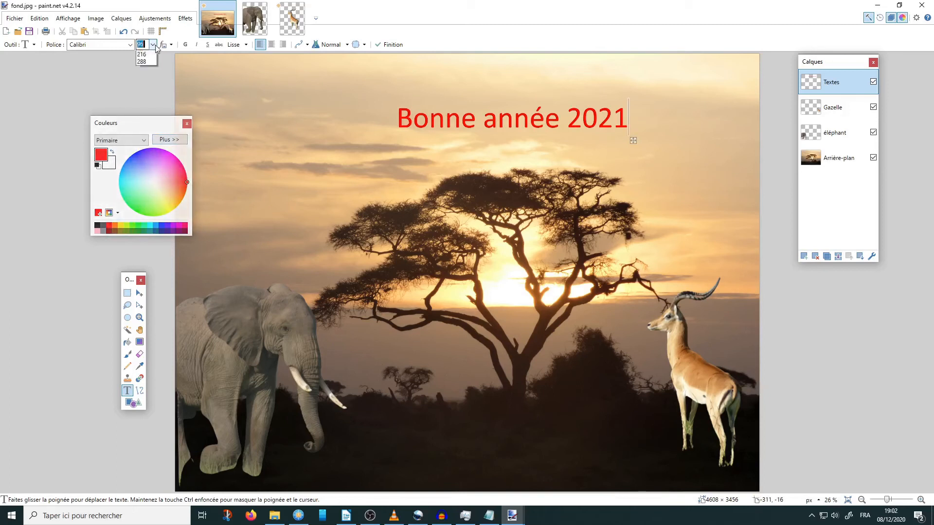
click(146, 186)
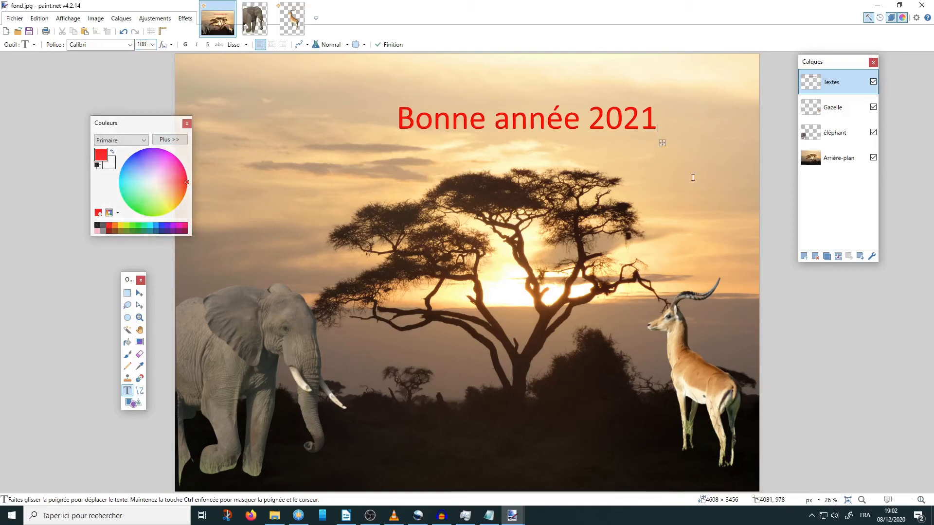